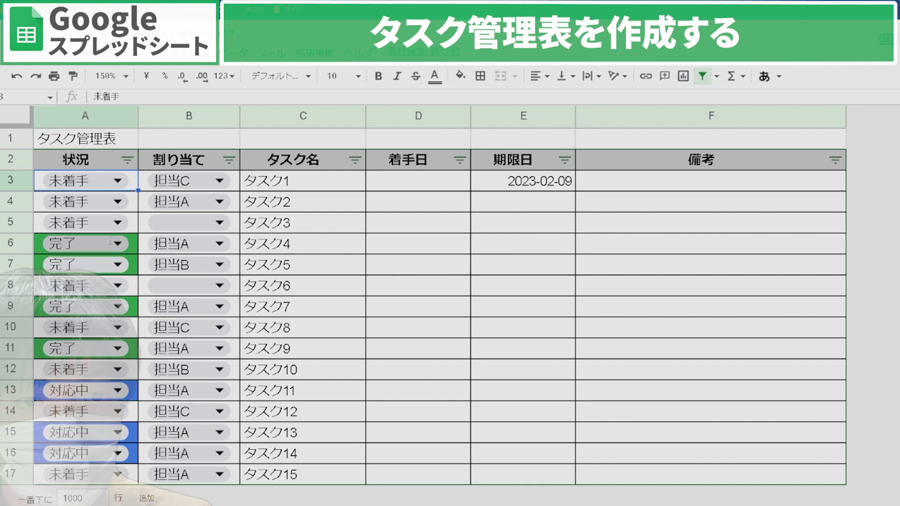
Set タスク4's status to 未着手 and its assignee to 担当C.
{"action": "left_click", "coordinate": [61, 265]}
{"action": "left_click", "coordinate": [193, 250]}
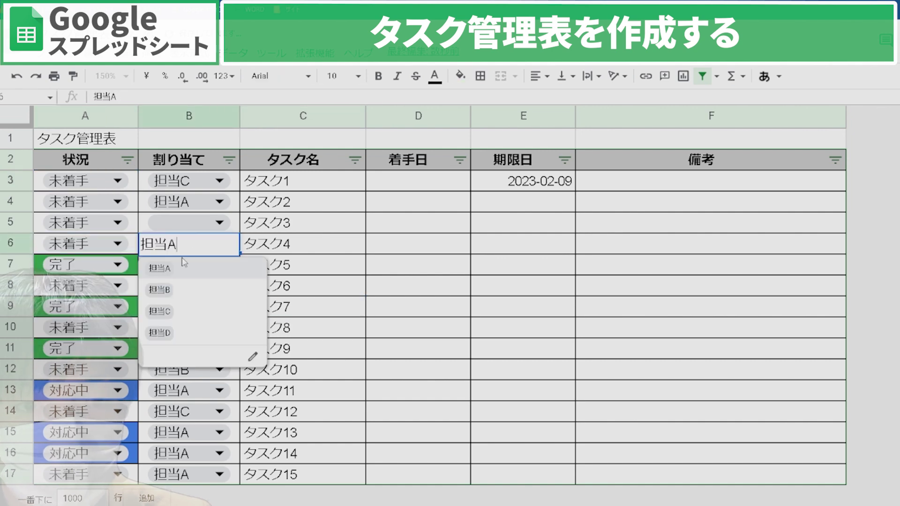
{"action": "left_click", "coordinate": [220, 312]}
{"action": "left_click", "coordinate": [413, 264]}
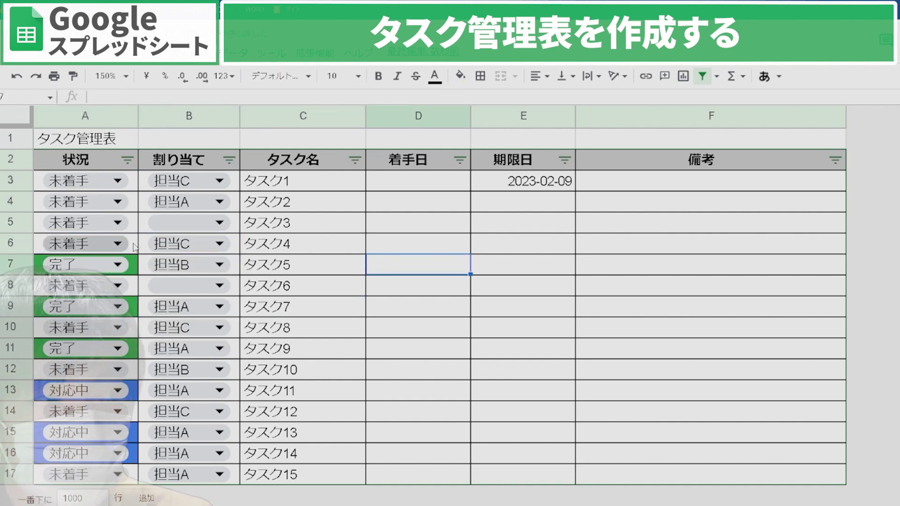
{"action": "left_click", "coordinate": [337, 284]}
{"action": "left_click", "coordinate": [413, 285]}
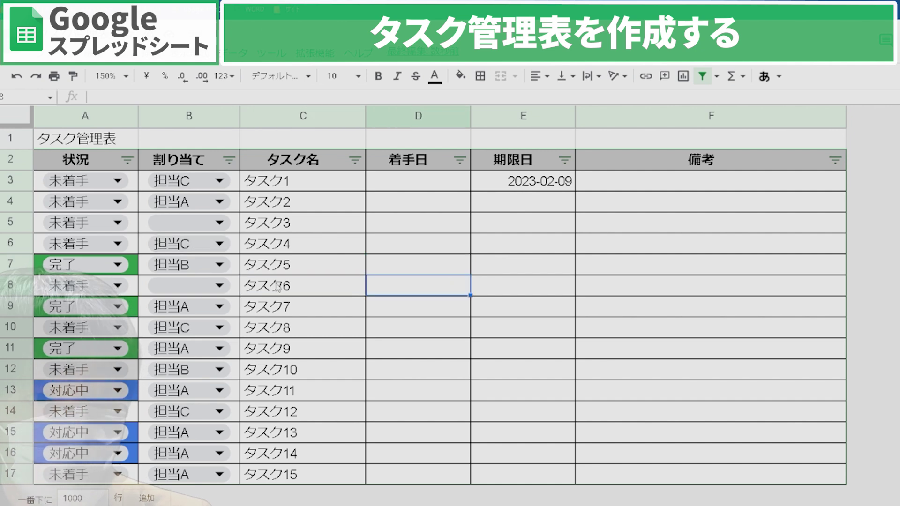
Try 対応中 as タスク3's status and set it back to 未着手.
{"action": "left_click", "coordinate": [118, 219]}
{"action": "left_click", "coordinate": [110, 116]}
{"action": "left_click", "coordinate": [128, 231]}
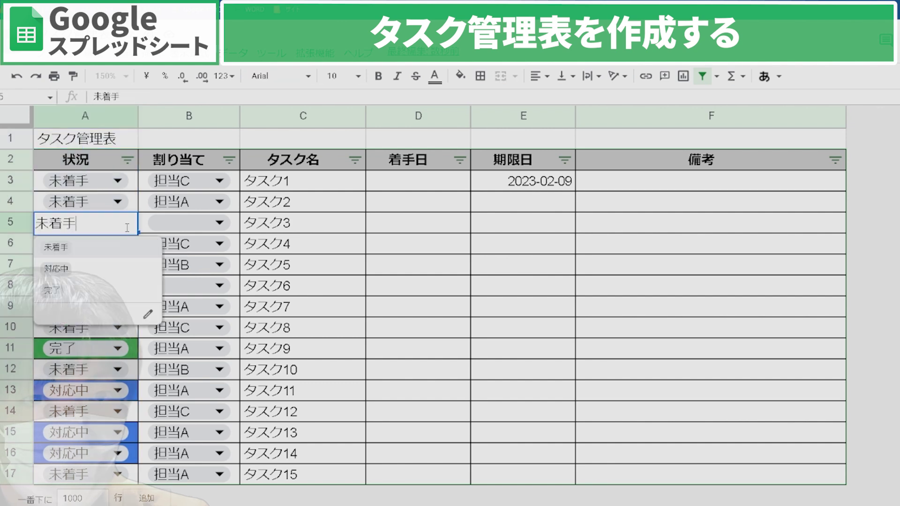
{"action": "left_click", "coordinate": [93, 264]}
{"action": "left_click", "coordinate": [117, 227]}
{"action": "left_click", "coordinate": [113, 248]}
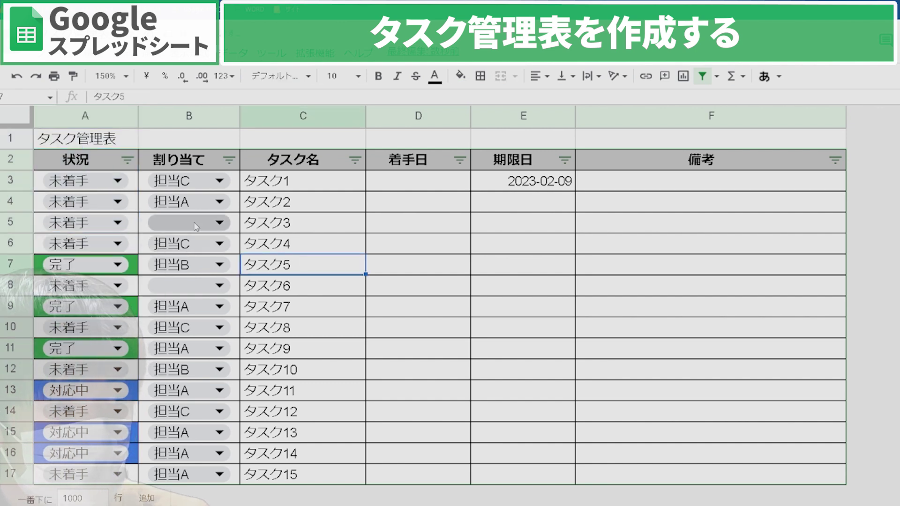
Change タスク2's assignee to 担当B.
{"action": "left_click", "coordinate": [226, 210]}
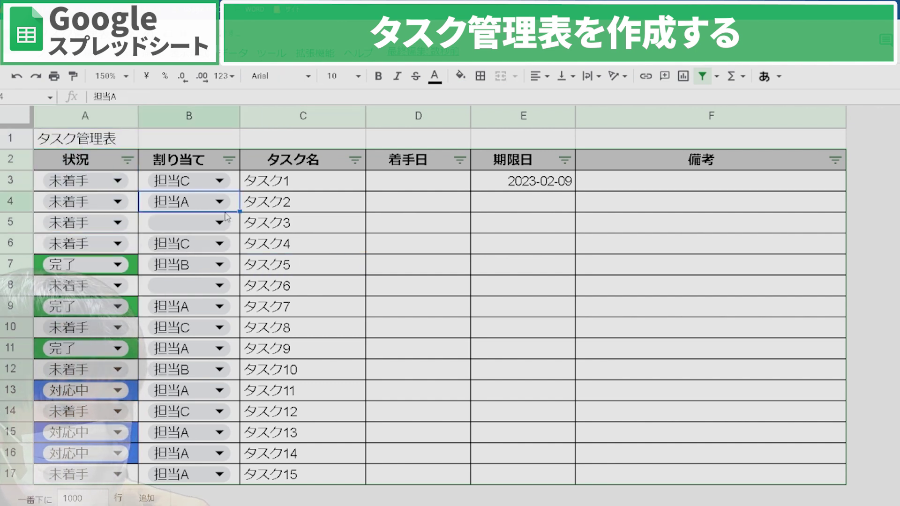
{"action": "left_click", "coordinate": [211, 201]}
{"action": "left_click", "coordinate": [202, 248]}
{"action": "double_click", "coordinate": [199, 194]}
{"action": "left_click", "coordinate": [186, 246]}
Replace the task name タスク2 in cell C4 with タスク管理.
{"action": "left_click", "coordinate": [313, 231]}
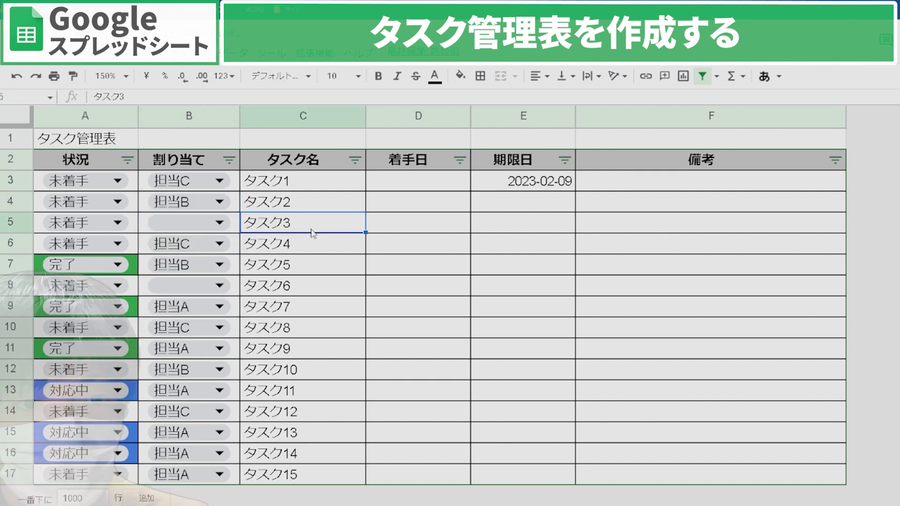
{"action": "key", "text": "Up"}
{"action": "type", "text": "たしい"}
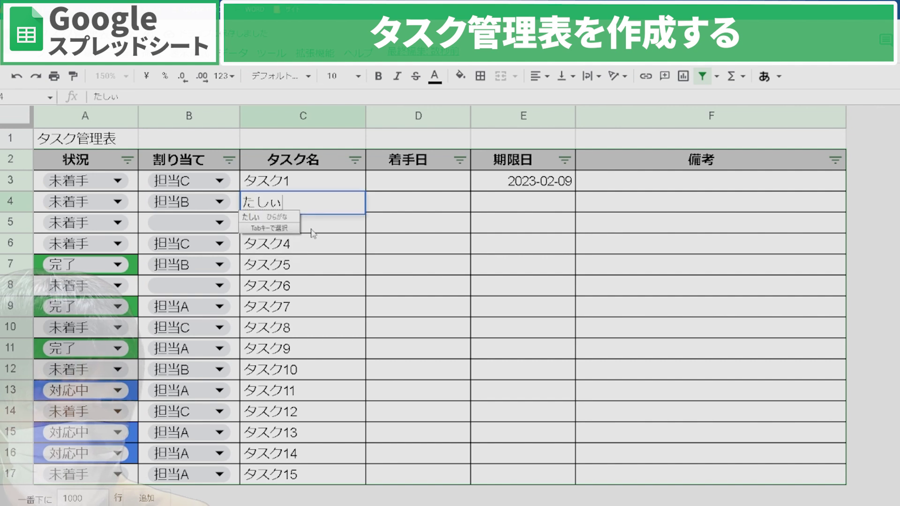
{"action": "key", "text": "BackSpace"}
{"action": "key", "text": "BackSpace"}
{"action": "type", "text": "すいくい"}
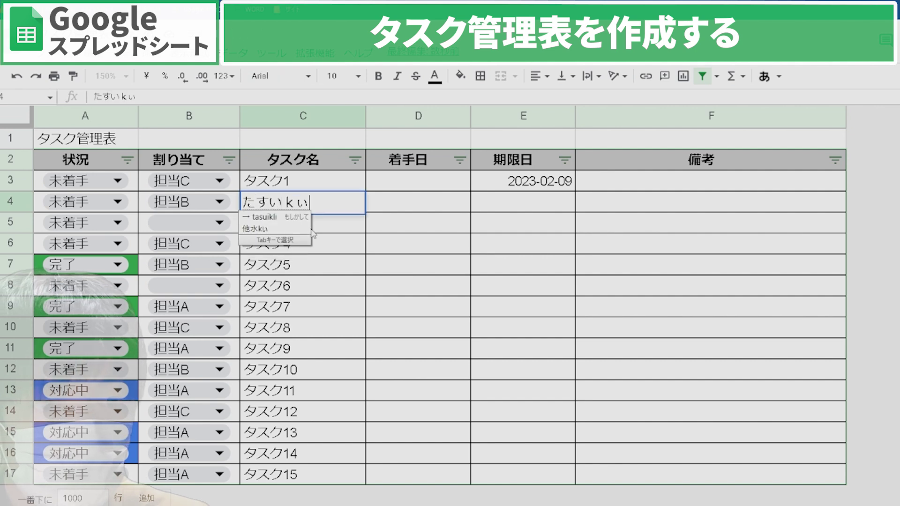
{"action": "key", "text": "BackSpace"}
{"action": "key", "text": "BackSpace"}
{"action": "key", "text": "BackSpace"}
{"action": "type", "text": "kl"}
{"action": "key", "text": "BackSpace"}
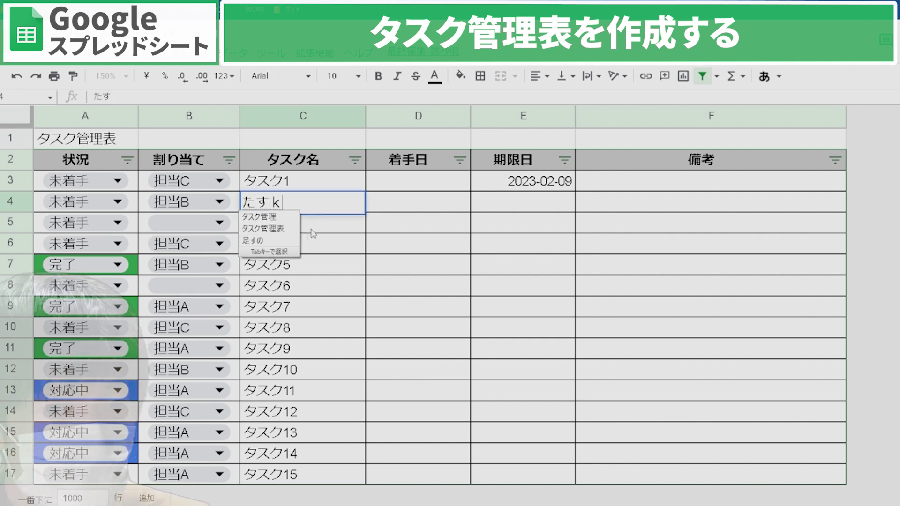
{"action": "type", "text": "ukan"}
{"action": "key", "text": "Tab"}
{"action": "key", "text": "Tab"}
{"action": "key", "text": "Return"}
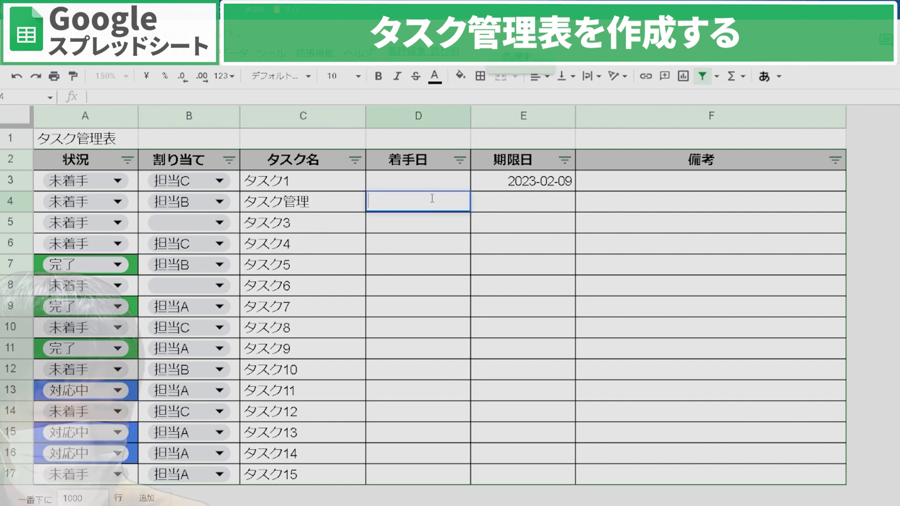
Set the タスク管理 row's start date to 2023-02-16 and its due date to 2023-02-25 from the calendar.
{"action": "left_click", "coordinate": [434, 261]}
{"action": "left_click", "coordinate": [502, 209]}
{"action": "double_click", "coordinate": [502, 210]}
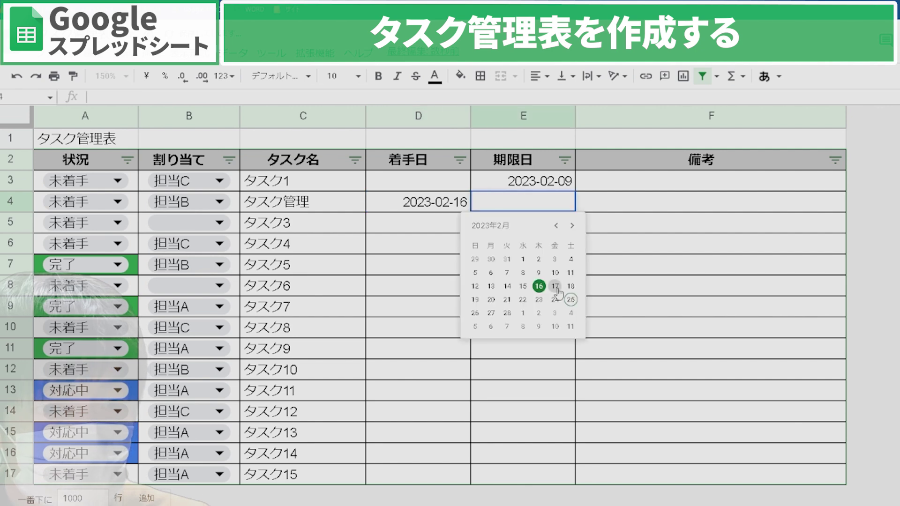
{"action": "left_click", "coordinate": [574, 302]}
Enter "memo" in the 備考 column of the タスク管理 row.
{"action": "left_click", "coordinate": [719, 213]}
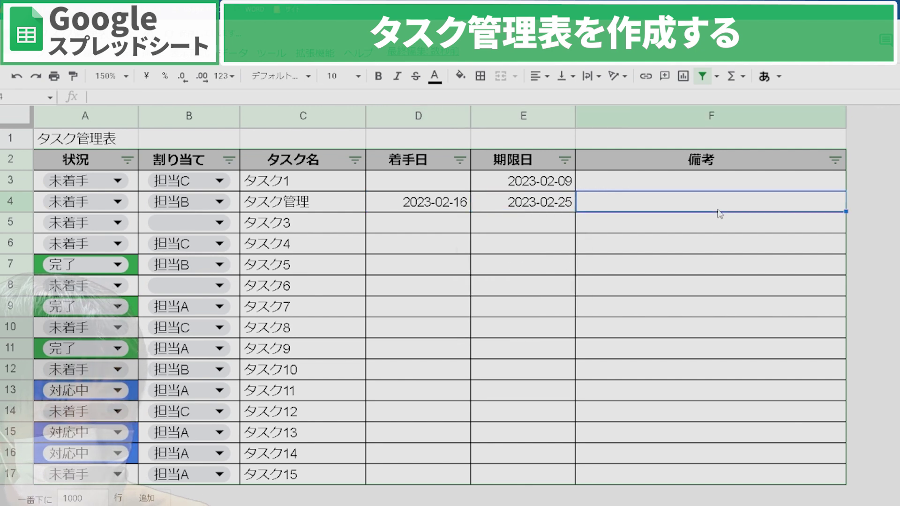
{"action": "type", "text": "memo"}
{"action": "key", "text": "Return"}
{"action": "key", "text": "Return"}
{"action": "key", "text": "Up"}
{"action": "key", "text": "Left"}
{"action": "key", "text": "Left"}
{"action": "key", "text": "Left"}
{"action": "key", "text": "Left"}
{"action": "key", "text": "Left"}
{"action": "left_click", "coordinate": [594, 290]}
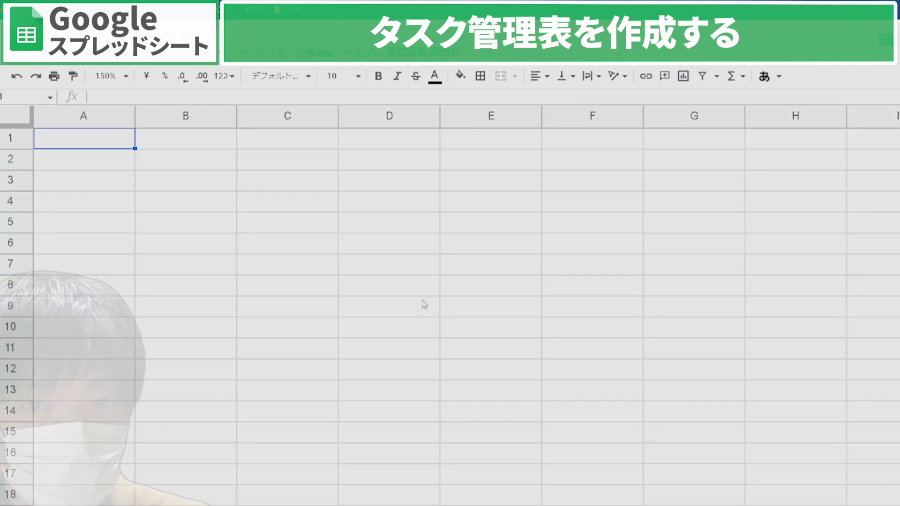
Examine the blank sheet's unused columns from G onward.
{"action": "left_click", "coordinate": [407, 293]}
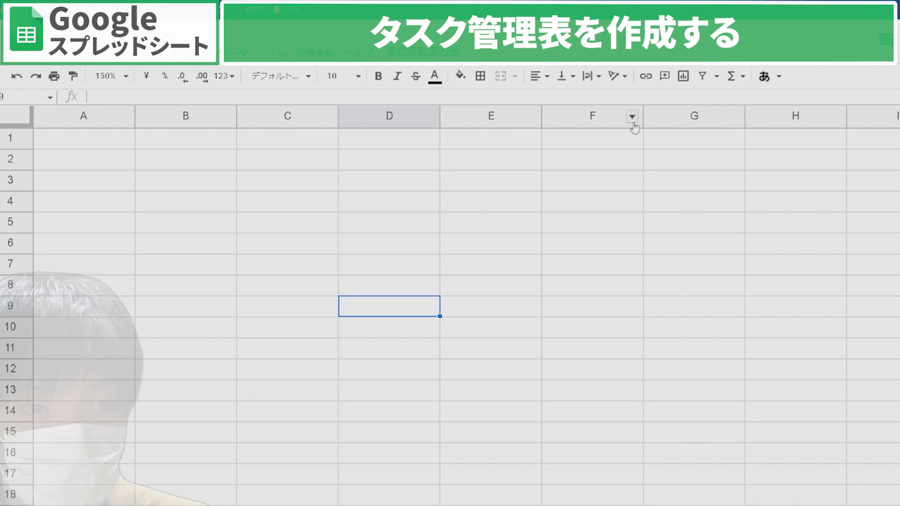
{"action": "left_click", "coordinate": [692, 137]}
{"action": "left_click", "coordinate": [688, 117]}
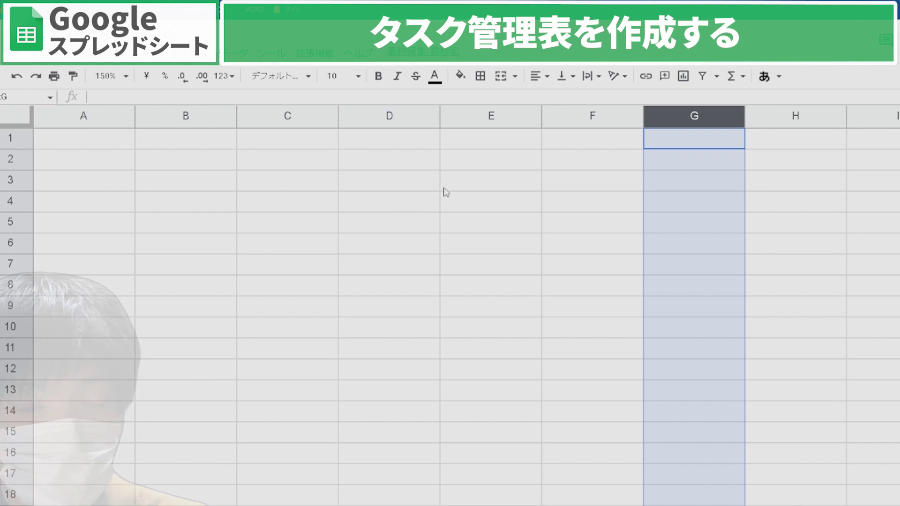
{"action": "key", "text": "Right"}
{"action": "key", "text": "Right"}
{"action": "key", "text": "Right"}
{"action": "key", "text": "Right"}
{"action": "key", "text": "Right"}
{"action": "key", "text": "Right"}
{"action": "key", "text": "Right"}
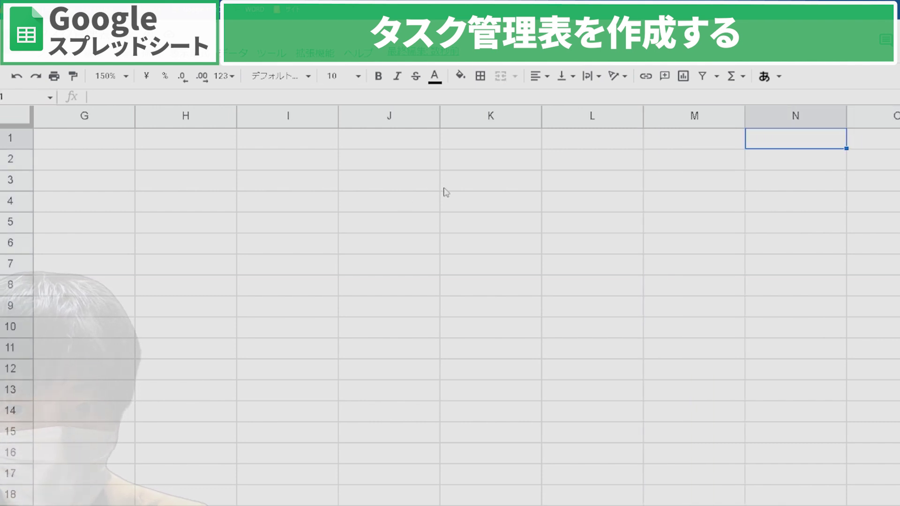
{"action": "key", "text": "Left"}
{"action": "key", "text": "Home"}
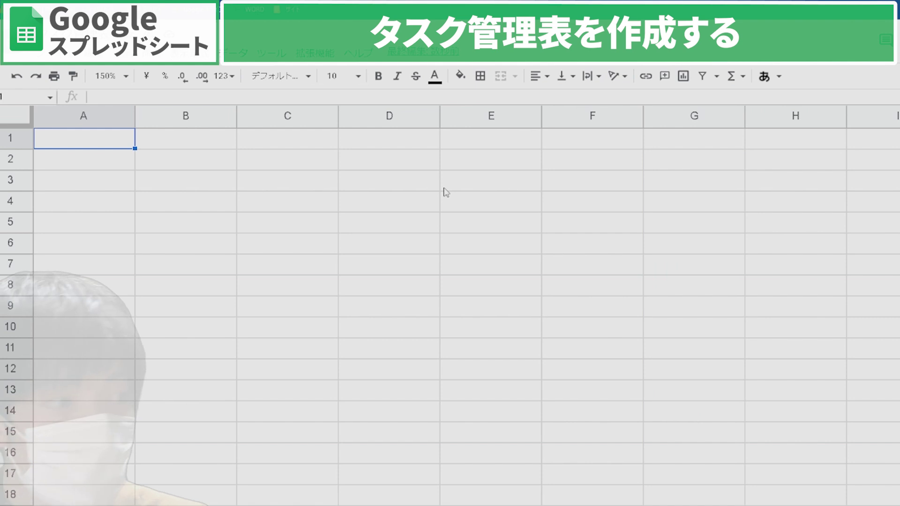
Delete the unused columns G through Z from the blank sheet.
{"action": "left_click", "coordinate": [687, 115]}
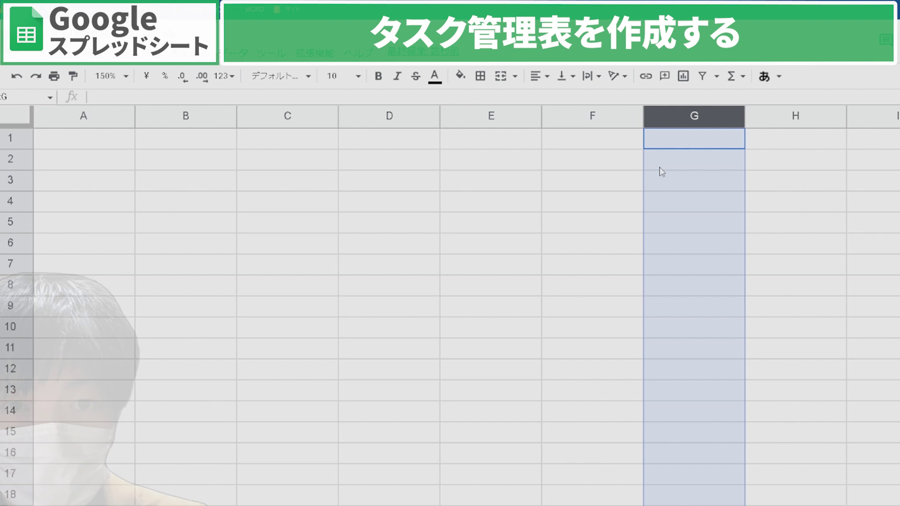
{"action": "key", "text": "ctrl+shift+Right"}
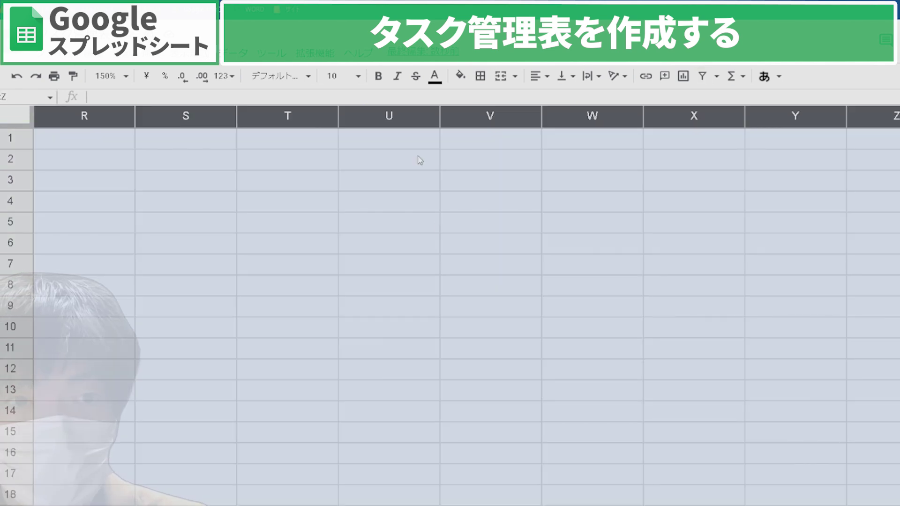
{"action": "right_click", "coordinate": [401, 117]}
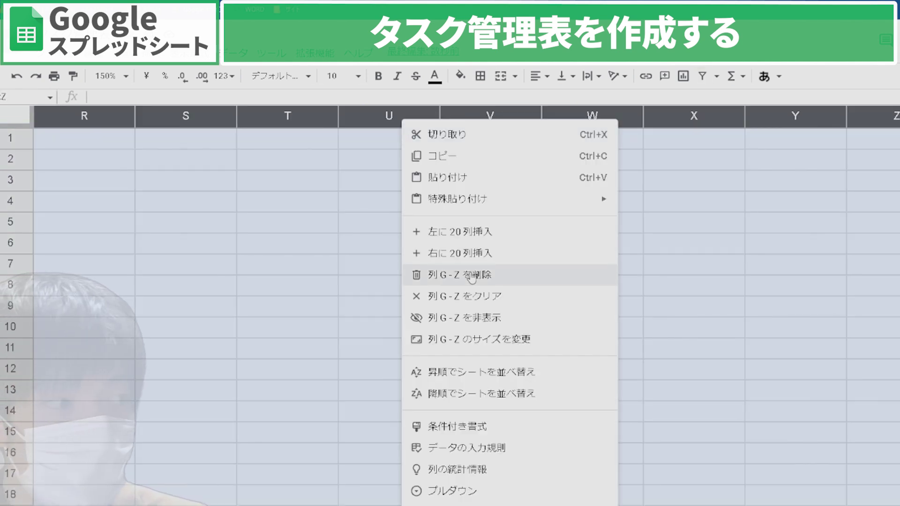
{"action": "left_click", "coordinate": [471, 276]}
{"action": "left_click", "coordinate": [463, 265]}
{"action": "key", "text": "Left"}
{"action": "key", "text": "Left"}
{"action": "key", "text": "Left"}
{"action": "key", "text": "Left"}
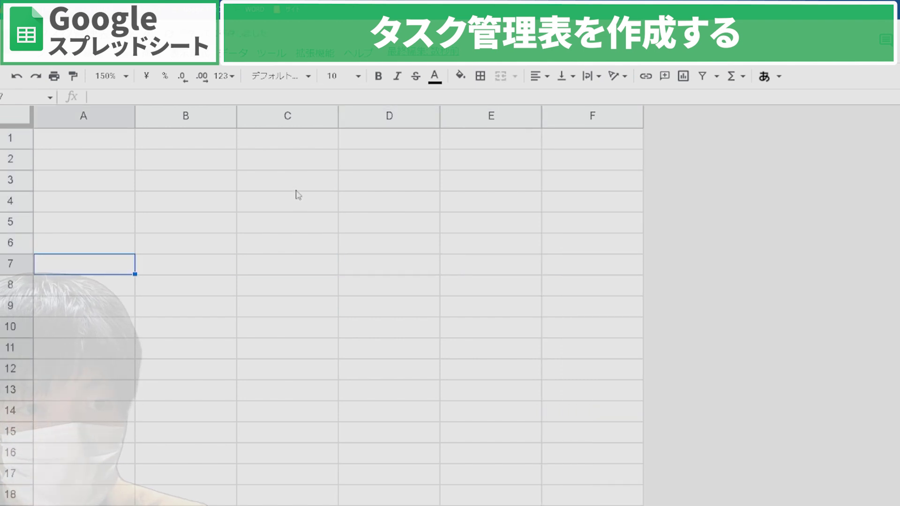
Enter the table title タスク管理表 in cell A1.
{"action": "left_click", "coordinate": [84, 142]}
{"action": "type", "text": "タスク管理表"}
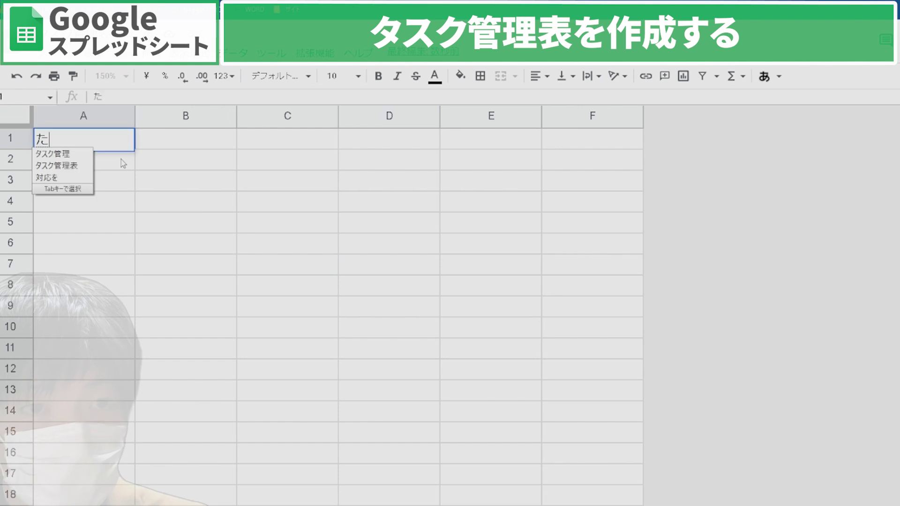
{"action": "key", "text": "Return"}
{"action": "key", "text": "Up"}
{"action": "key", "text": "Down"}
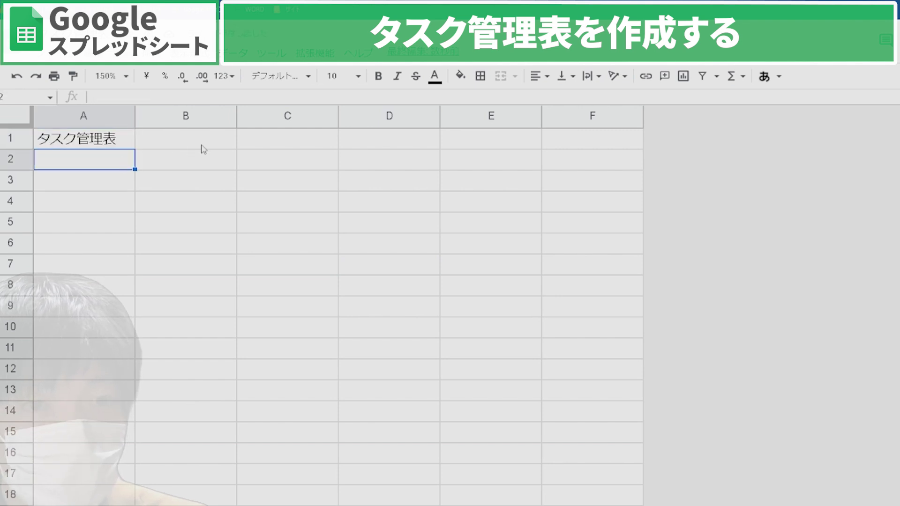
Enter 状況 as the first column header in cell A2.
{"action": "key", "text": "shift+Right"}
{"action": "key", "text": "shift+Right"}
{"action": "key", "text": "shift+Right"}
{"action": "key", "text": "shift+Right"}
{"action": "key", "text": "shift+Right"}
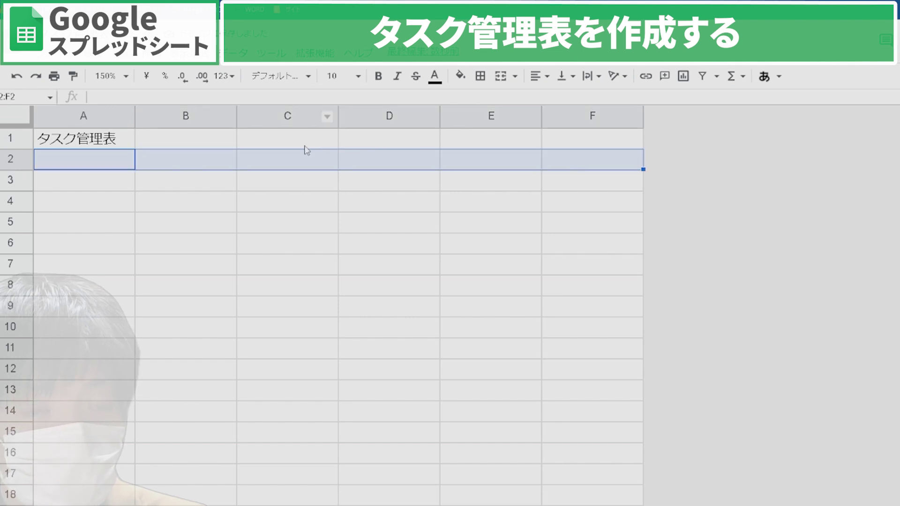
{"action": "left_click", "coordinate": [119, 163]}
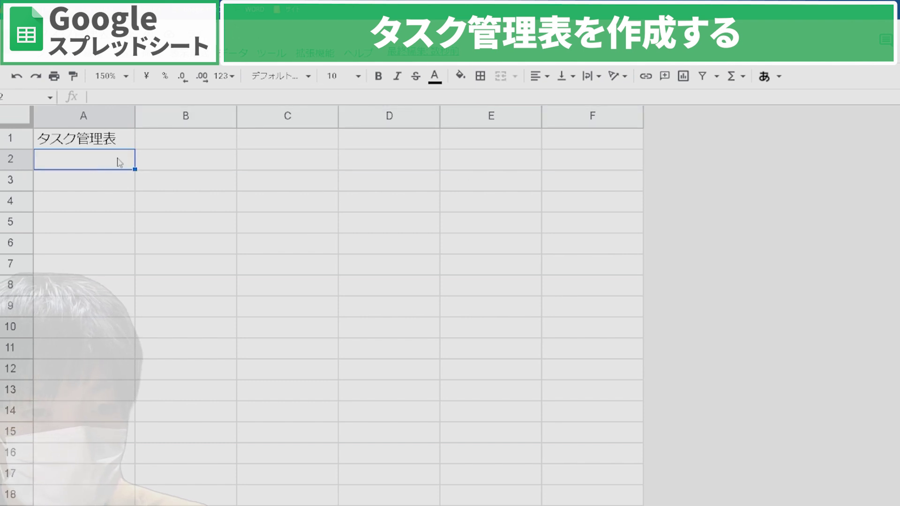
{"action": "type", "text": "状況"}
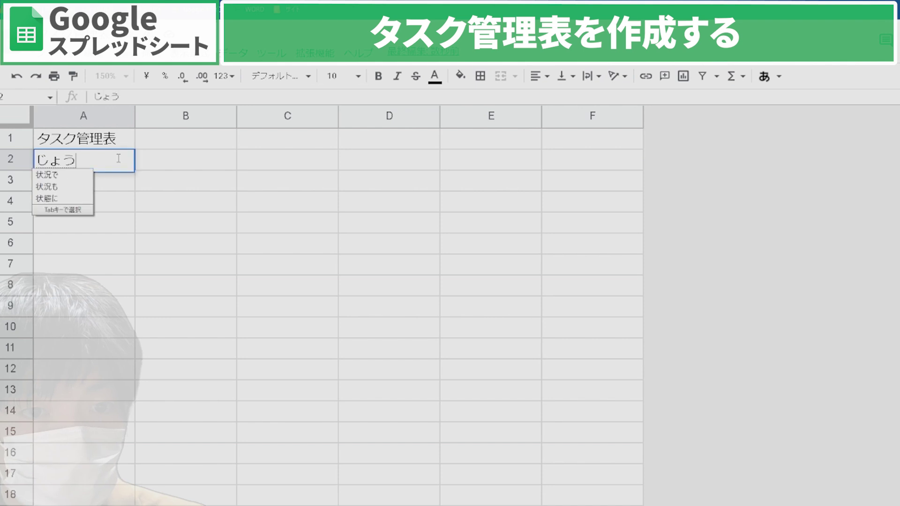
{"action": "key", "text": "Tab"}
Enter 担当者 as the column header in cell B2.
{"action": "type", "text": "わりあえ"}
{"action": "key", "text": "BackSpace"}
{"action": "key", "text": "BackSpace"}
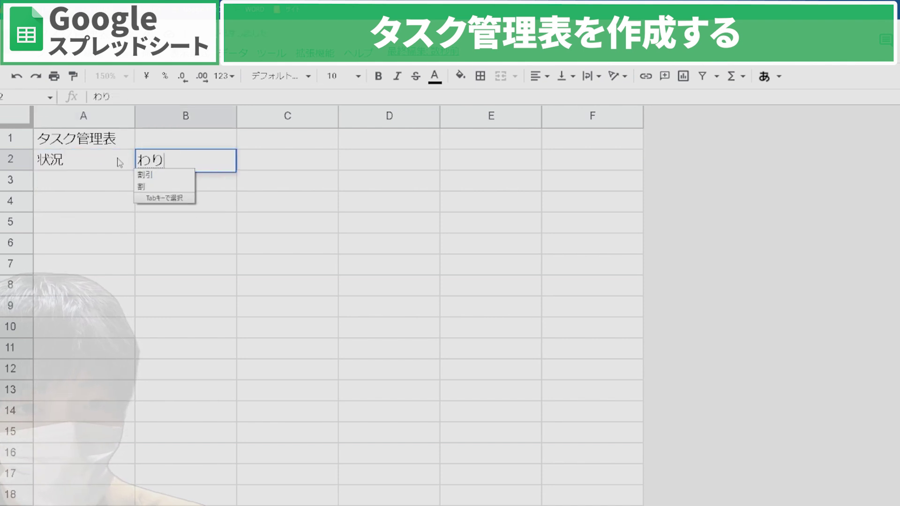
{"action": "key", "text": "BackSpace"}
{"action": "key", "text": "BackSpace"}
{"action": "type", "text": "たんとう"}
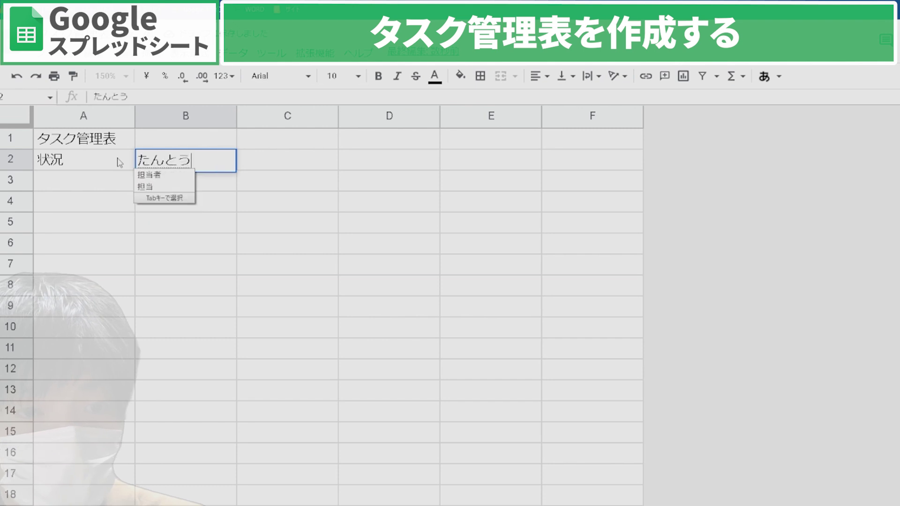
{"action": "type", "text": "s"}
{"action": "key", "text": "Tab"}
{"action": "key", "text": "Return"}
{"action": "key", "text": "Return"}
{"action": "key", "text": "Up"}
{"action": "key", "text": "Right"}
{"action": "key", "text": "Right"}
Enter the column headers タスク名 in C2 and 着手日 in D2.
{"action": "type", "text": "たすくめい"}
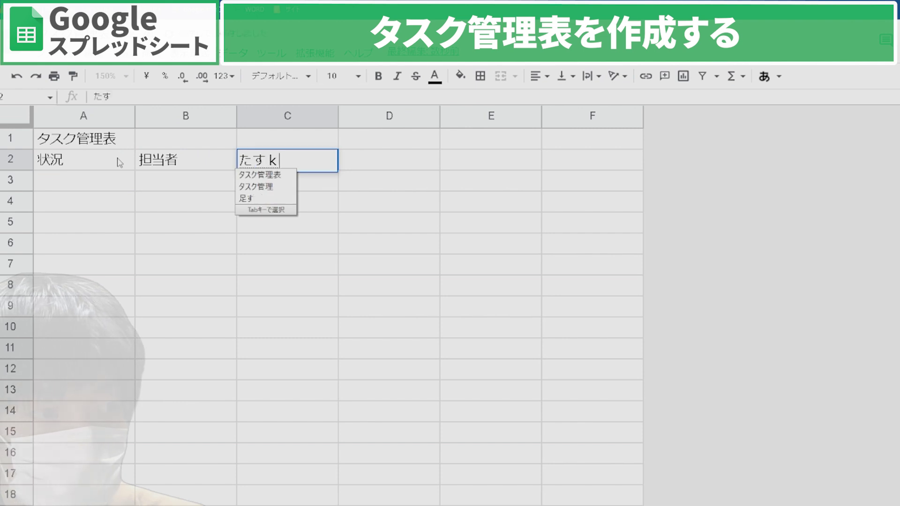
{"action": "key", "text": "space"}
{"action": "key", "text": "Return"}
{"action": "key", "text": "Tab"}
{"action": "type", "text": "ちゃくしゅび"}
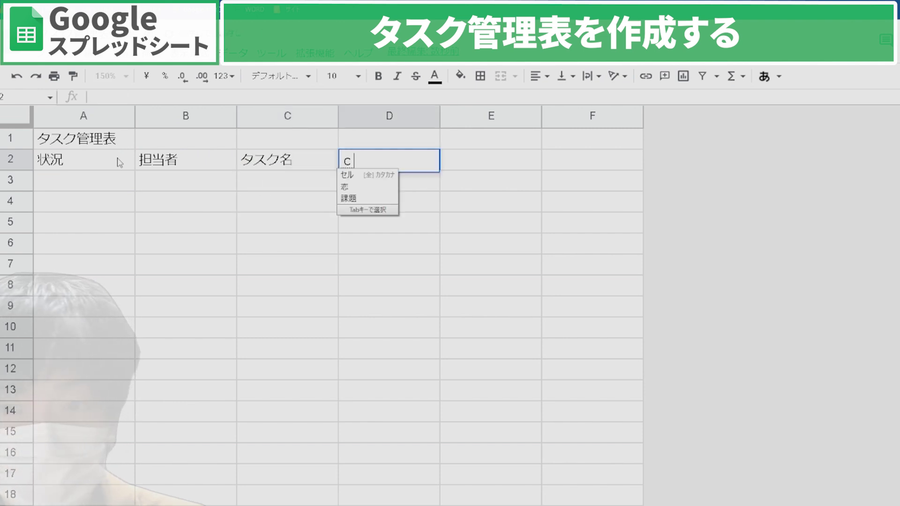
{"action": "key", "text": "Tab"}
{"action": "key", "text": "Return"}
Enter the column headers 期限日 in E2 and 備考 in F2.
{"action": "key", "text": "Tab"}
{"action": "type", "text": "きげん"}
{"action": "key", "text": "Tab"}
{"action": "key", "text": "Return"}
{"action": "key", "text": "Tab"}
{"action": "type", "text": "びこう"}
{"action": "key", "text": "Tab"}
{"action": "key", "text": "Return"}
{"action": "key", "text": "Return"}
Fill the header row A2:F2 with grey and centre its text horizontally.
{"action": "left_click_drag", "start_coordinate": [86, 165], "coordinate": [577, 174]}
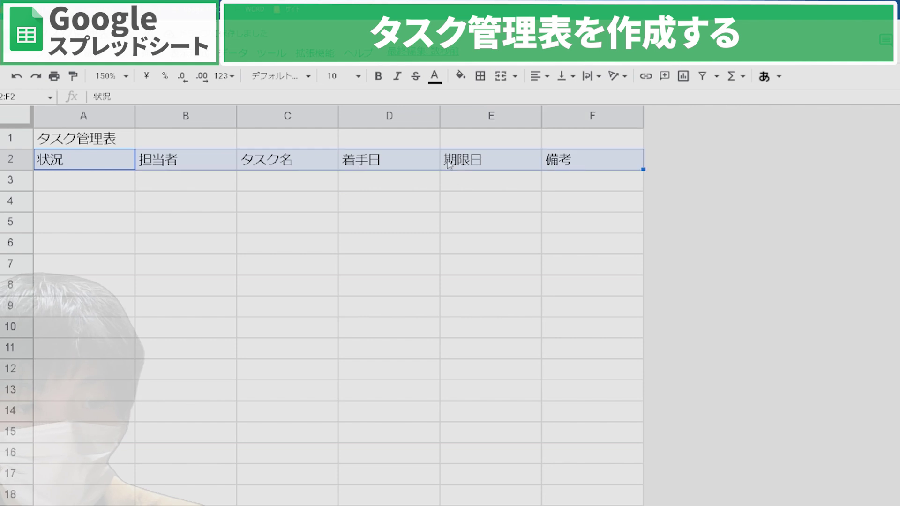
{"action": "left_click", "coordinate": [460, 75]}
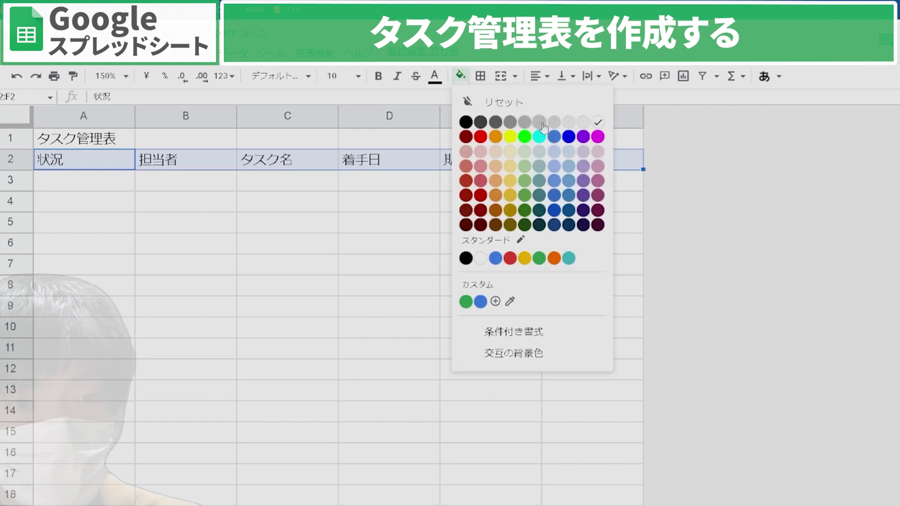
{"action": "left_click", "coordinate": [524, 121]}
{"action": "left_click", "coordinate": [534, 77]}
{"action": "left_click", "coordinate": [550, 94]}
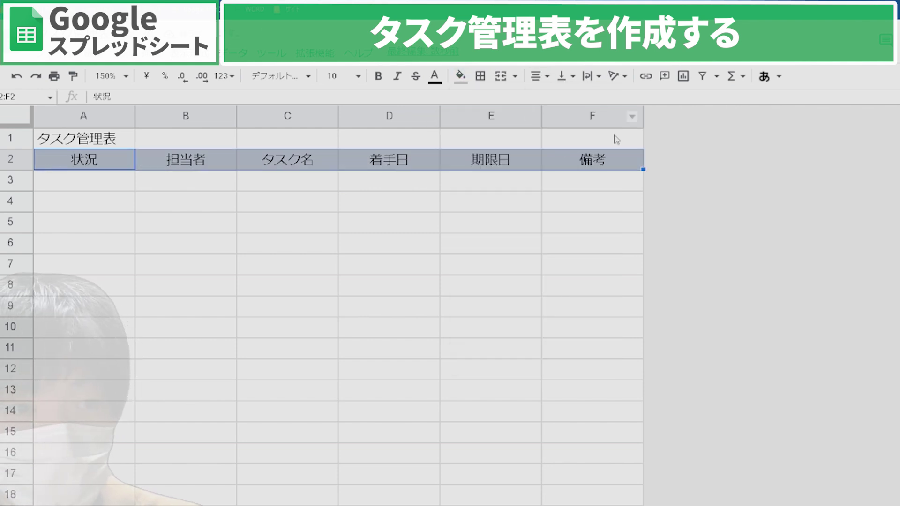
Widen the 備考 column to more than twice its width and the 状況 column slightly.
{"action": "left_click", "coordinate": [592, 183]}
{"action": "left_click_drag", "start_coordinate": [642, 115], "coordinate": [775, 115]}
{"action": "left_click", "coordinate": [648, 201]}
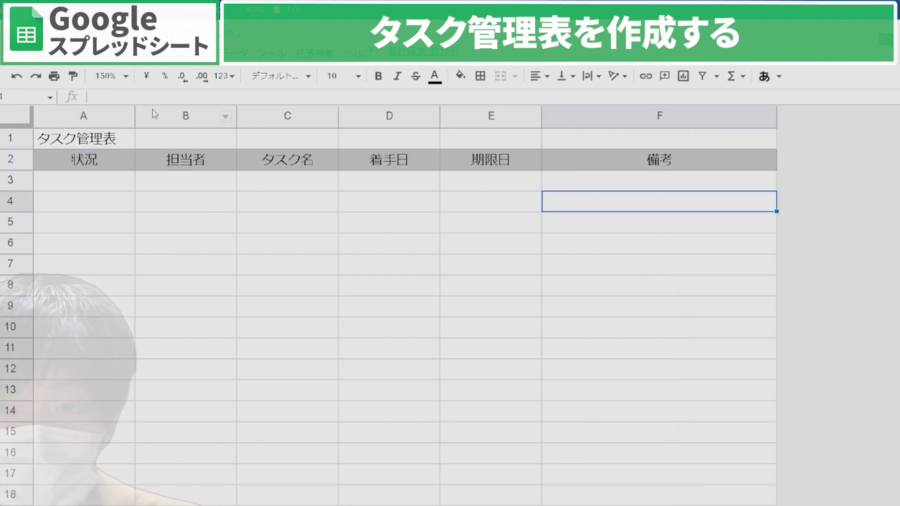
{"action": "left_click_drag", "start_coordinate": [131, 117], "coordinate": [147, 116]}
{"action": "left_click", "coordinate": [169, 201]}
{"action": "left_click", "coordinate": [168, 180]}
Apply borders to all cells of the task table, range A2:F1000.
{"action": "left_click_drag", "start_coordinate": [109, 151], "coordinate": [626, 200]}
{"action": "key", "text": "ctrl+shift+Down"}
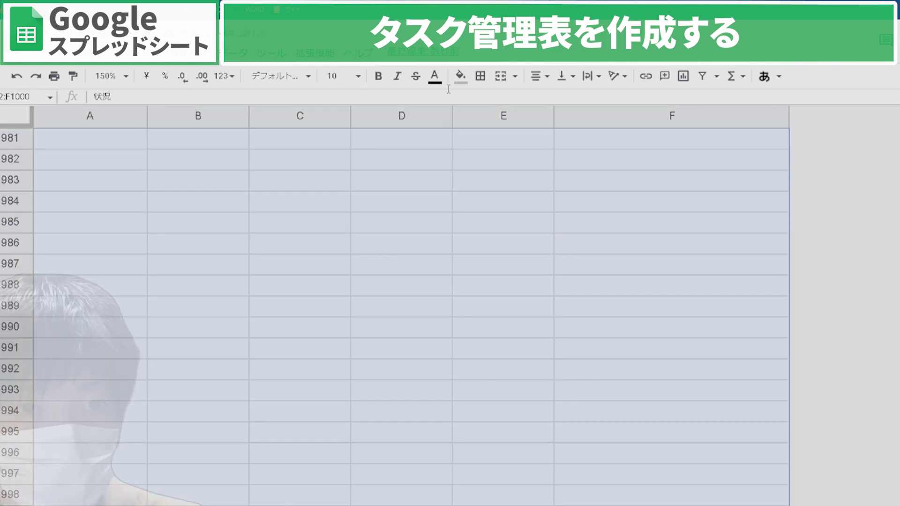
{"action": "left_click", "coordinate": [479, 76]}
{"action": "left_click", "coordinate": [484, 101]}
{"action": "left_click", "coordinate": [206, 221]}
{"action": "left_click", "coordinate": [110, 243]}
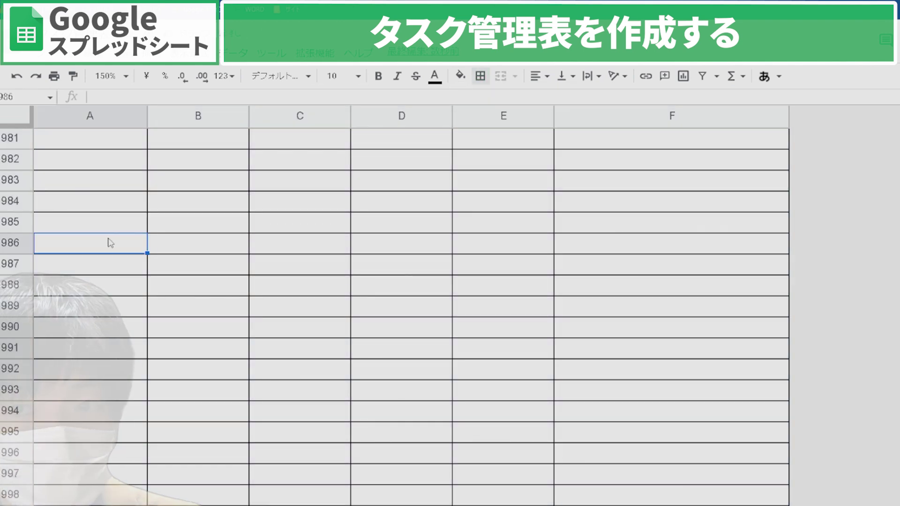
{"action": "key", "text": "ctrl+Up"}
{"action": "scroll", "coordinate": [155, 228], "scroll_direction": "up", "scroll_amount": 1}
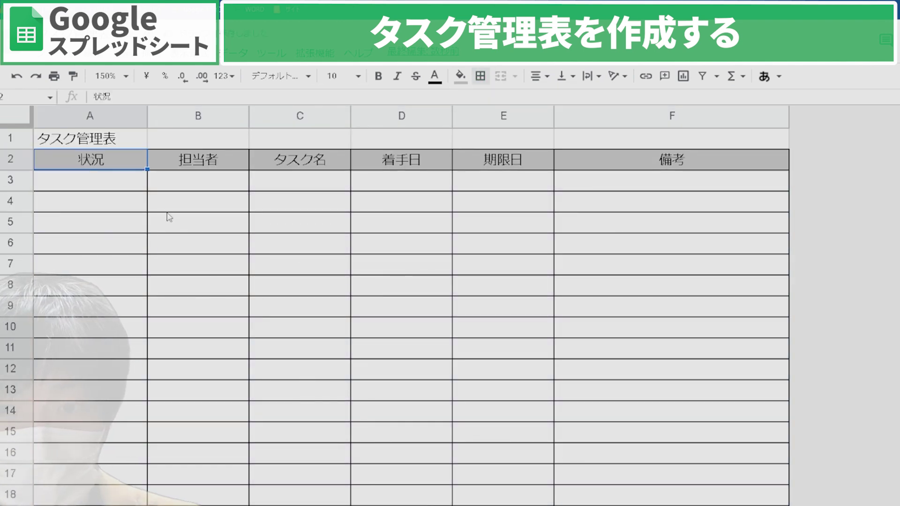
{"action": "left_click", "coordinate": [106, 189]}
{"action": "double_click", "coordinate": [106, 185]}
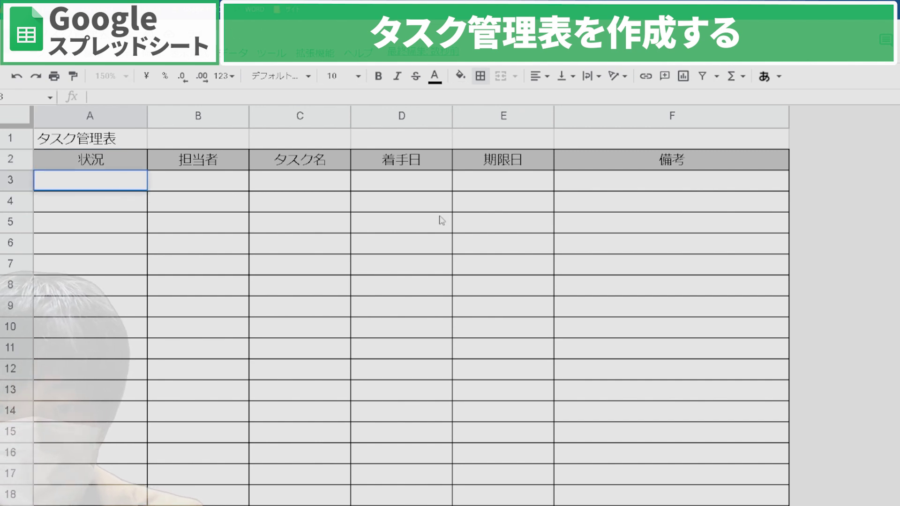
{"action": "left_click", "coordinate": [486, 244]}
{"action": "left_click", "coordinate": [133, 185]}
{"action": "left_click", "coordinate": [216, 187]}
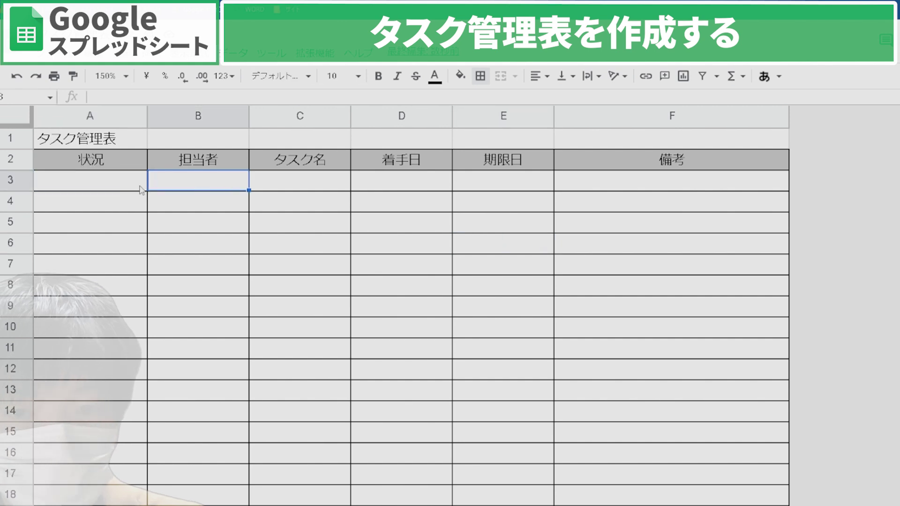
{"action": "left_click", "coordinate": [140, 186]}
{"action": "double_click", "coordinate": [140, 179]}
{"action": "left_click", "coordinate": [187, 201]}
Add a data validation rule with a プルダウン condition to the first 状況 cell, A3.
{"action": "left_click", "coordinate": [115, 183]}
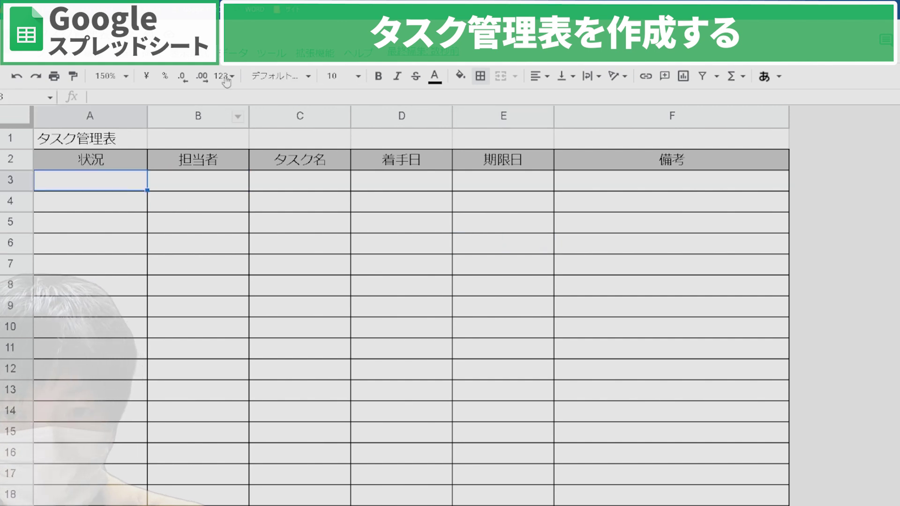
{"action": "left_click", "coordinate": [233, 52]}
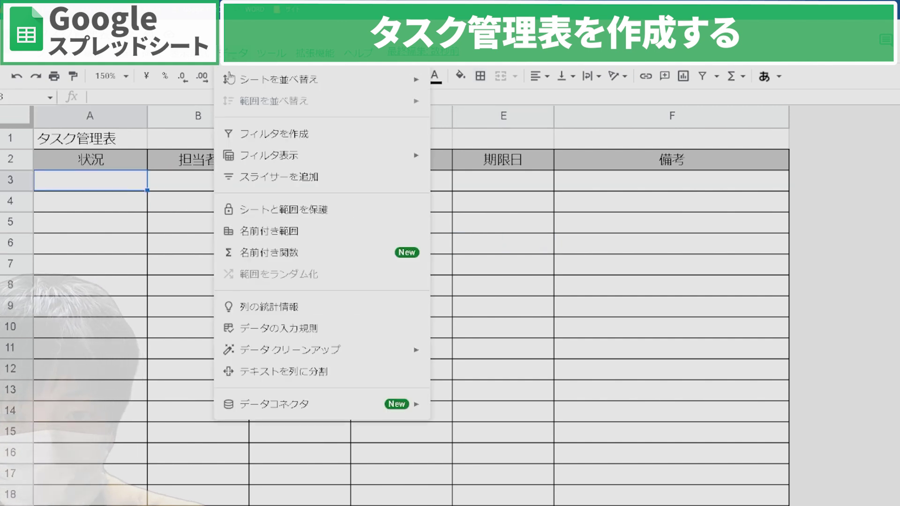
{"action": "left_click", "coordinate": [313, 330]}
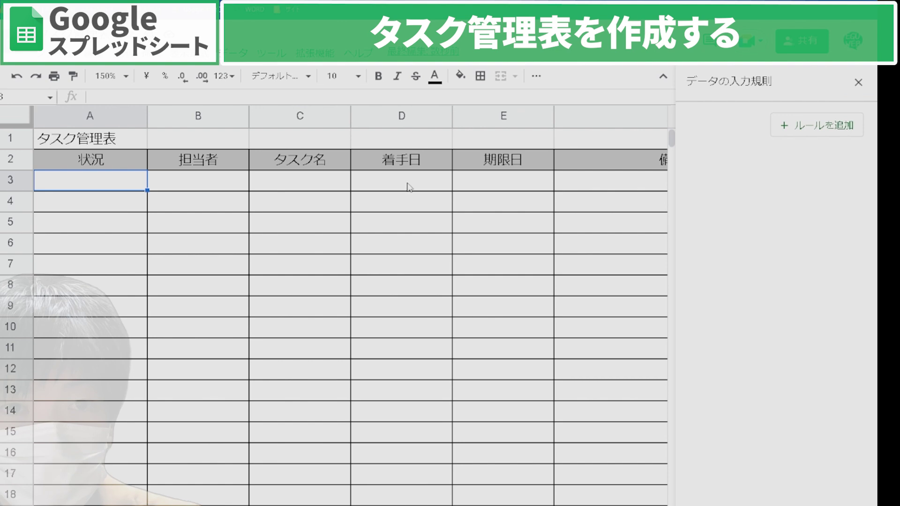
{"action": "left_click", "coordinate": [830, 132]}
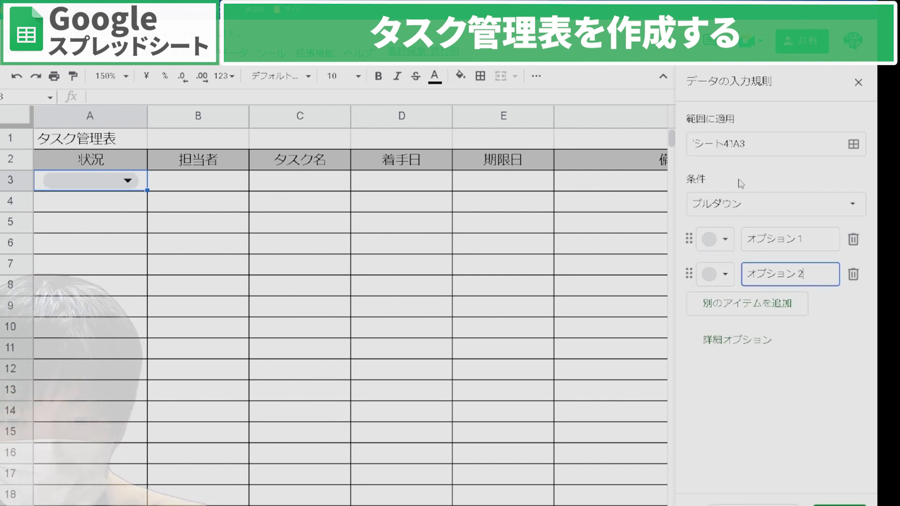
Look over the rule's available condition types and the prepared source lists on the ステータス sheet.
{"action": "left_click", "coordinate": [740, 212]}
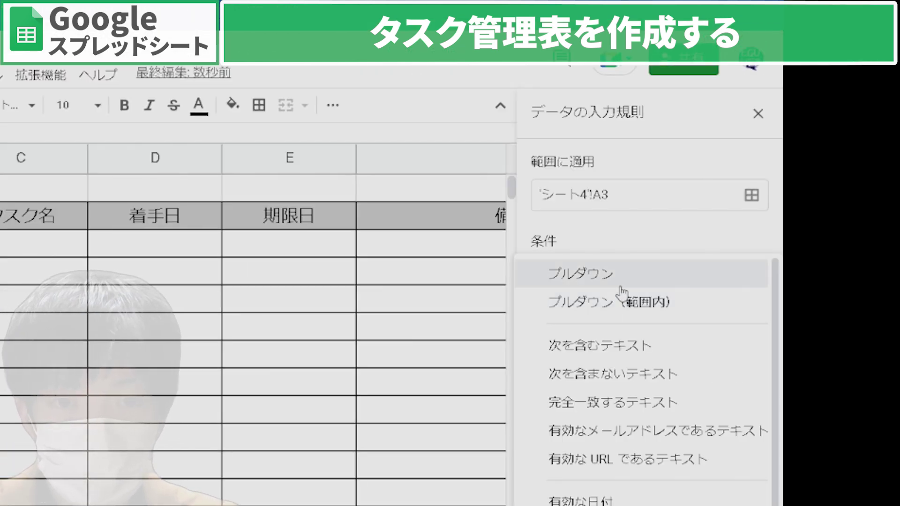
{"action": "left_click", "coordinate": [391, 294]}
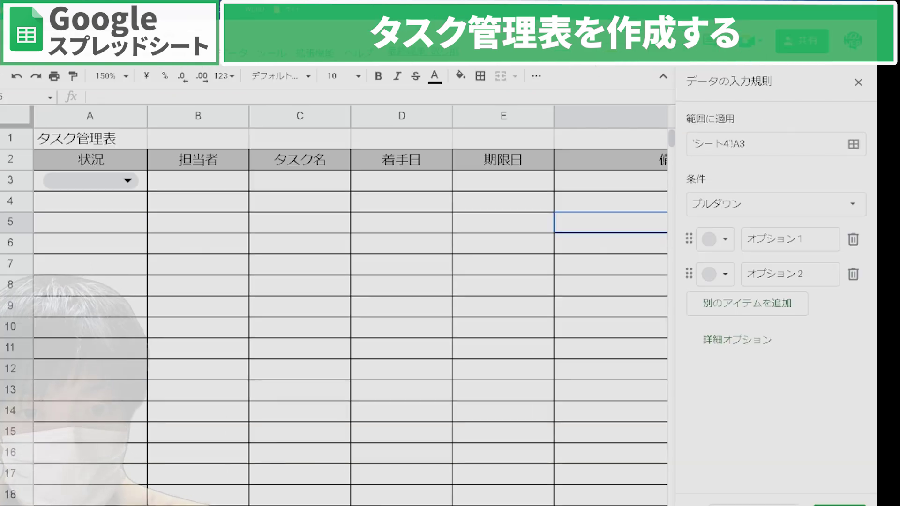
{"action": "key", "text": "ctrl+shift+Page_Down"}
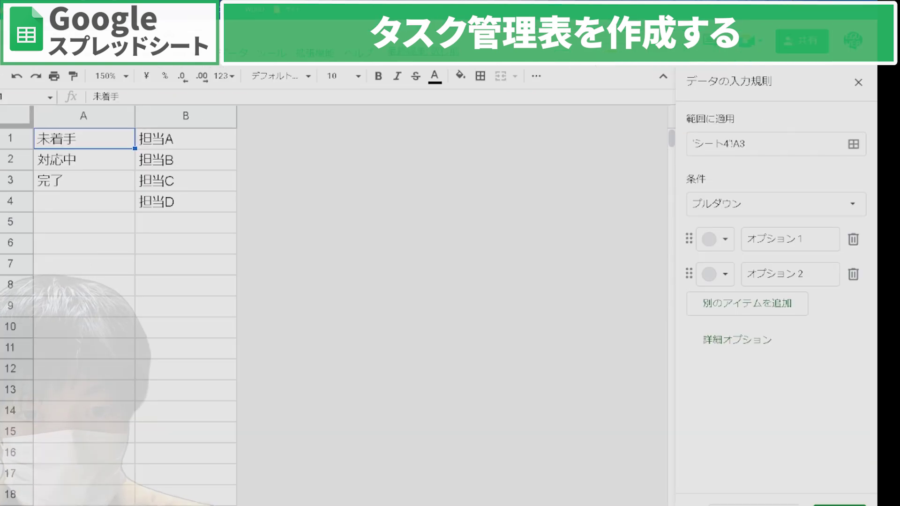
{"action": "left_click", "coordinate": [113, 326]}
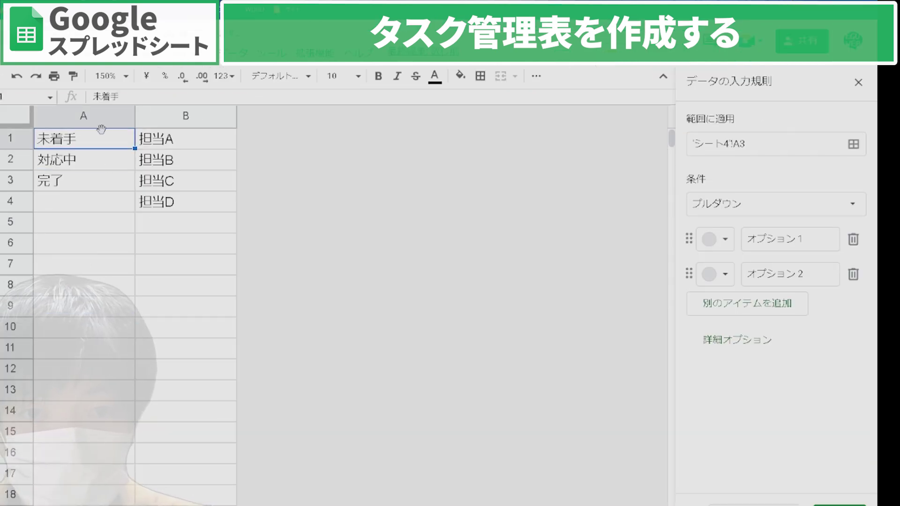
{"action": "left_click_drag", "start_coordinate": [101, 136], "coordinate": [197, 203]}
{"action": "key", "text": "ctrl+shift+Page_Up"}
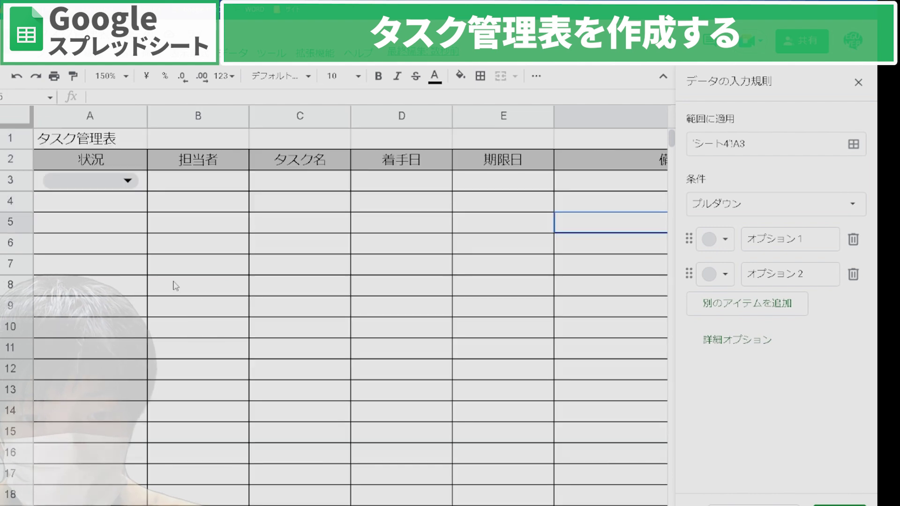
{"action": "left_click", "coordinate": [127, 180]}
{"action": "left_click", "coordinate": [211, 278]}
{"action": "left_click", "coordinate": [76, 210]}
{"action": "left_click", "coordinate": [78, 278]}
{"action": "left_click", "coordinate": [76, 219]}
{"action": "left_click", "coordinate": [77, 199]}
{"action": "left_click", "coordinate": [98, 165]}
{"action": "left_click", "coordinate": [106, 178]}
{"action": "left_click", "coordinate": [201, 209]}
{"action": "left_click", "coordinate": [101, 178]}
{"action": "left_click", "coordinate": [178, 209]}
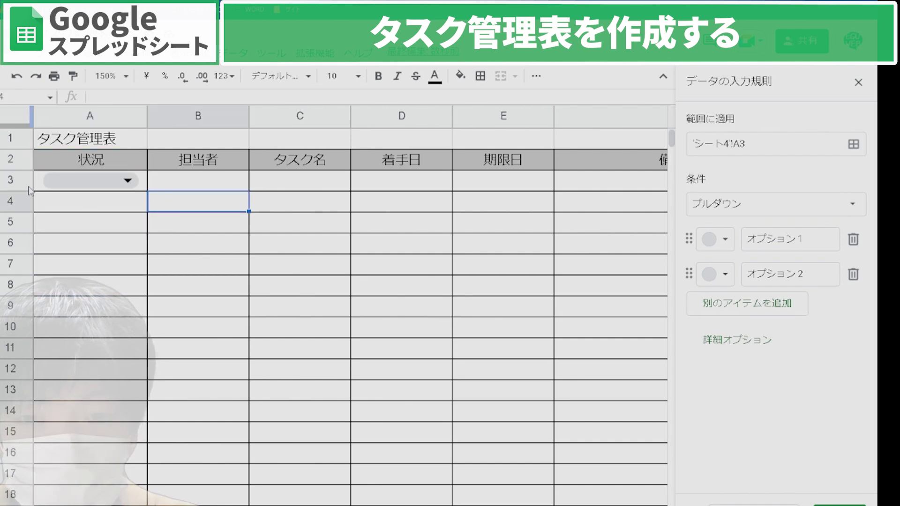
{"action": "left_click", "coordinate": [61, 182]}
{"action": "left_click", "coordinate": [267, 202]}
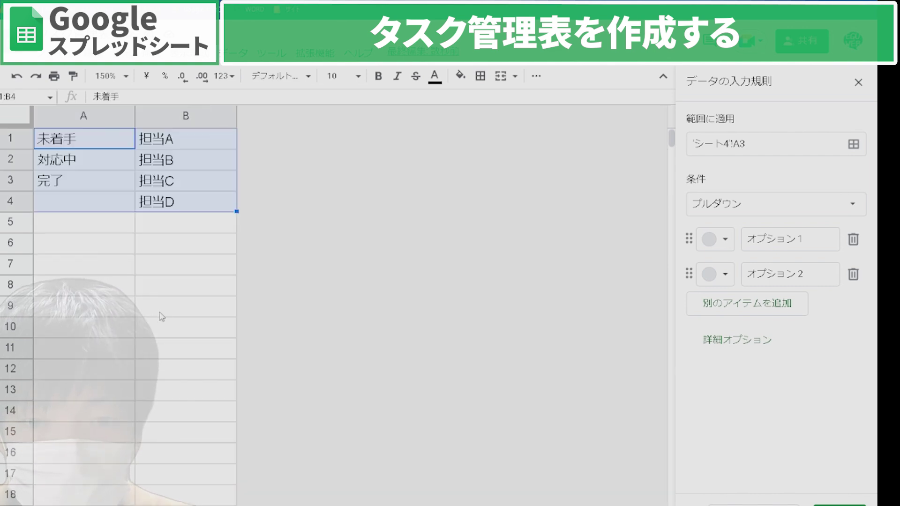
Examine the status entries in column A and the assignee entries in column B of the ステータス sheet.
{"action": "left_click", "coordinate": [154, 285]}
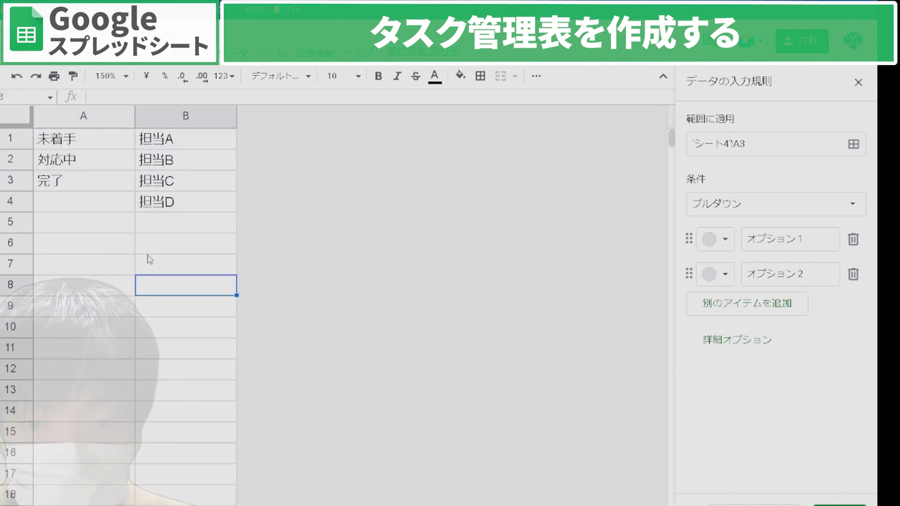
{"action": "left_click_drag", "start_coordinate": [91, 138], "coordinate": [93, 181]}
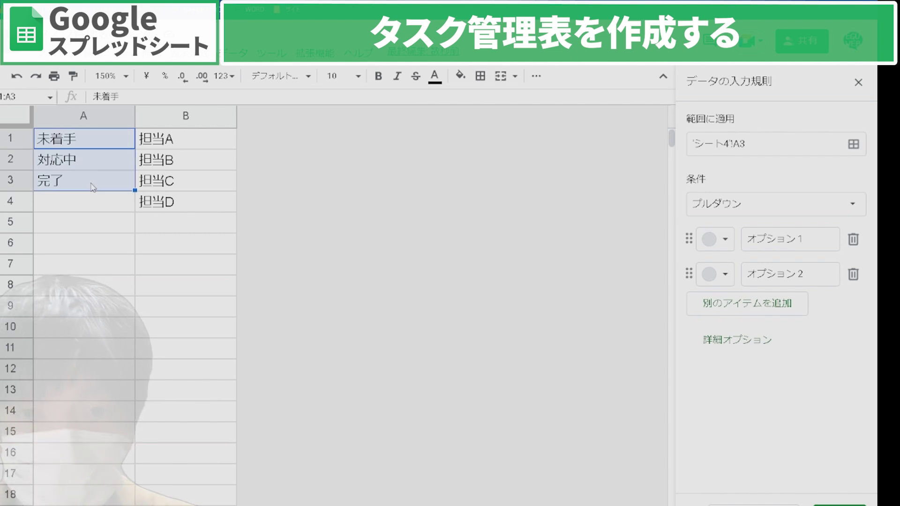
{"action": "key", "text": "Down"}
{"action": "key", "text": "Down"}
{"action": "key", "text": "Down"}
{"action": "key", "text": "Up"}
{"action": "key", "text": "Up"}
{"action": "key", "text": "Up"}
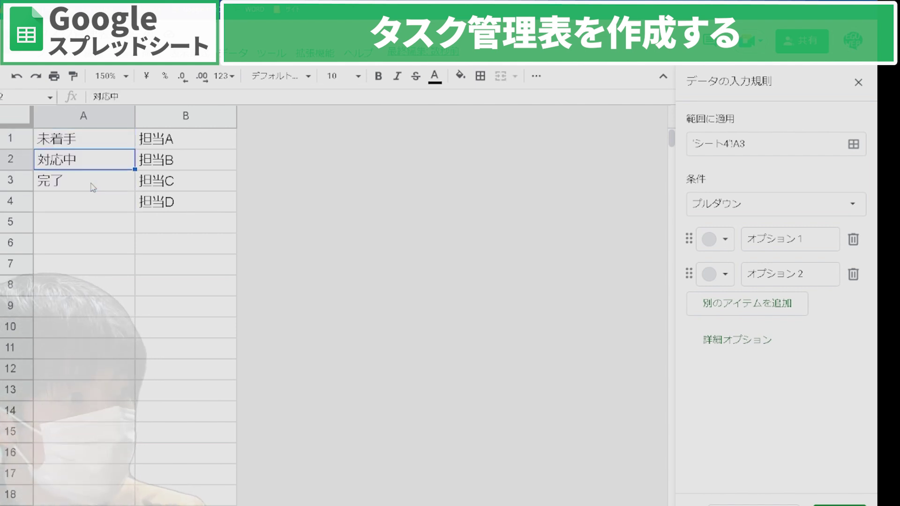
{"action": "left_click", "coordinate": [98, 158]}
{"action": "triple_click", "coordinate": [94, 157]}
{"action": "triple_click", "coordinate": [73, 181]}
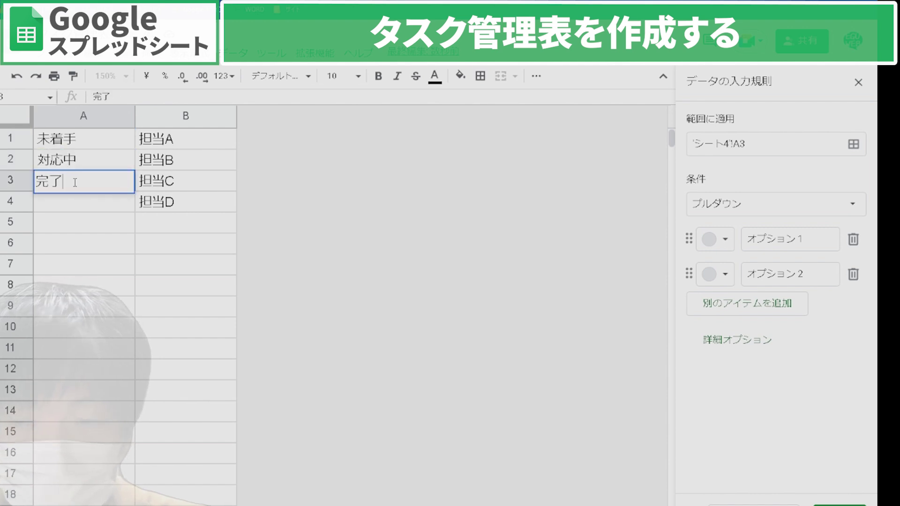
{"action": "left_click", "coordinate": [88, 114]}
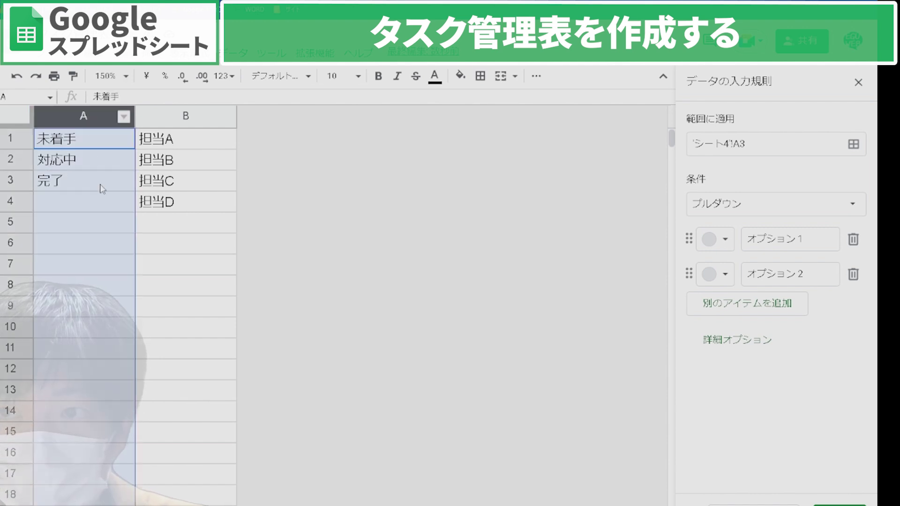
{"action": "left_click_drag", "start_coordinate": [187, 202], "coordinate": [186, 219]}
{"action": "left_click", "coordinate": [186, 116]}
{"action": "left_click", "coordinate": [155, 139]}
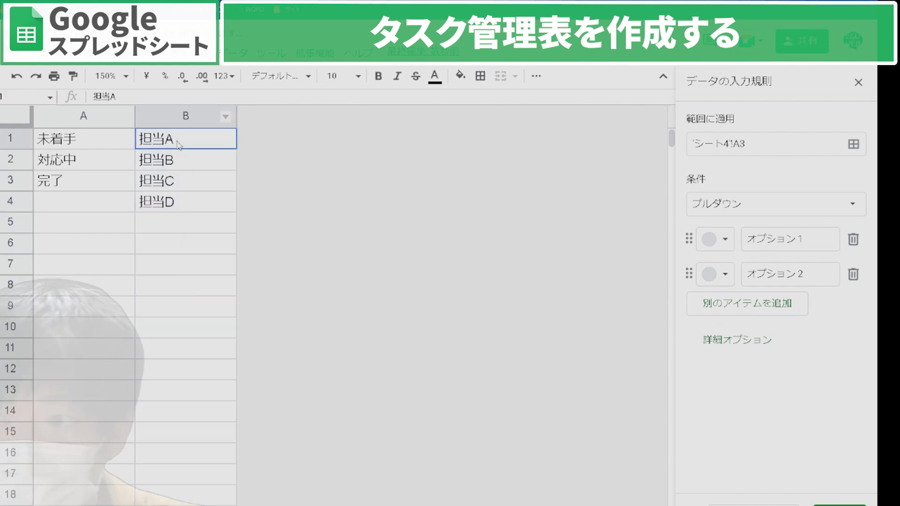
{"action": "left_click", "coordinate": [153, 164]}
{"action": "double_click", "coordinate": [153, 164]}
{"action": "double_click", "coordinate": [180, 182]}
{"action": "double_click", "coordinate": [192, 206]}
{"action": "double_click", "coordinate": [192, 205]}
{"action": "left_click", "coordinate": [147, 164]}
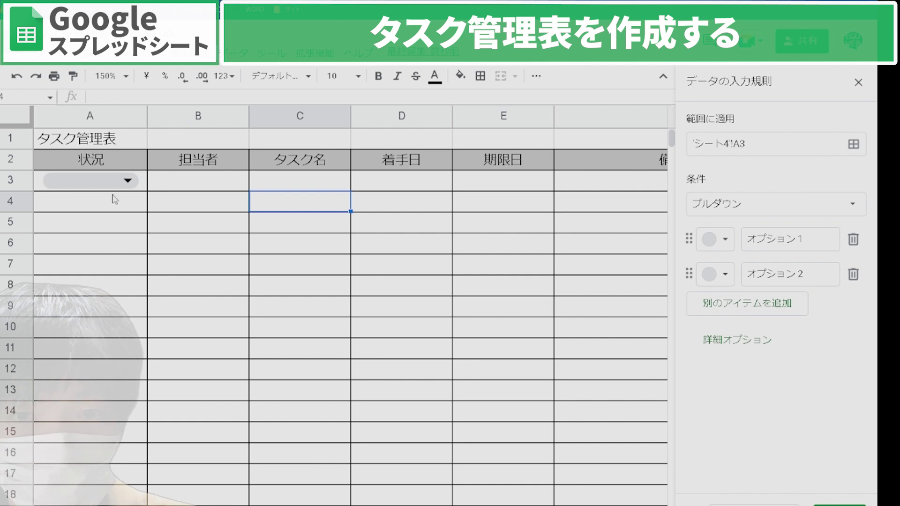
Extend the validation rule's range to 'シート4'!A3:A so it covers the whole 状況 column below the header.
{"action": "left_click", "coordinate": [96, 180]}
{"action": "left_click", "coordinate": [153, 193]}
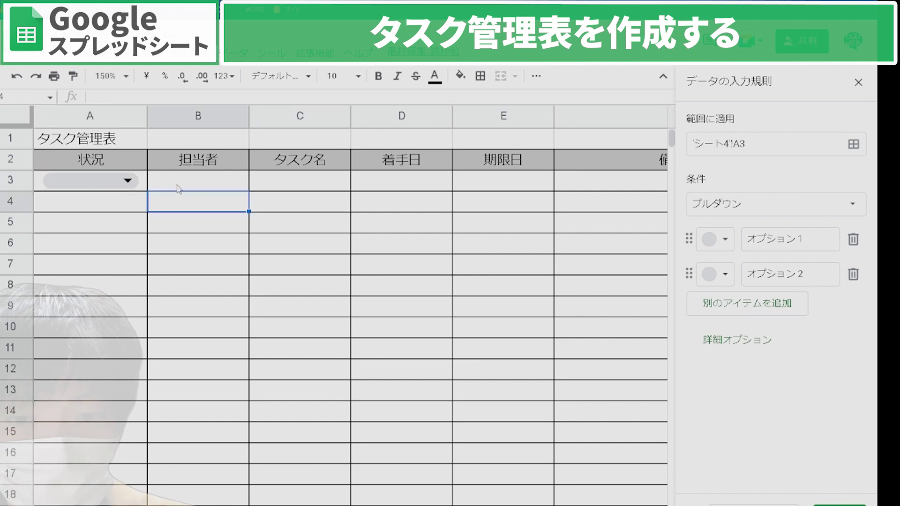
{"action": "key", "text": "Up"}
{"action": "key", "text": "Left"}
{"action": "left_click", "coordinate": [768, 146]}
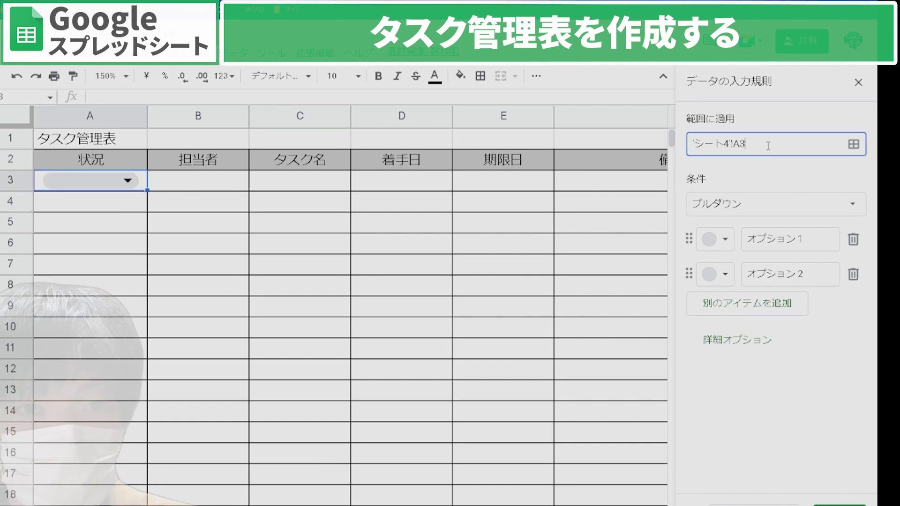
{"action": "left_click_drag", "start_coordinate": [767, 150], "coordinate": [648, 168]}
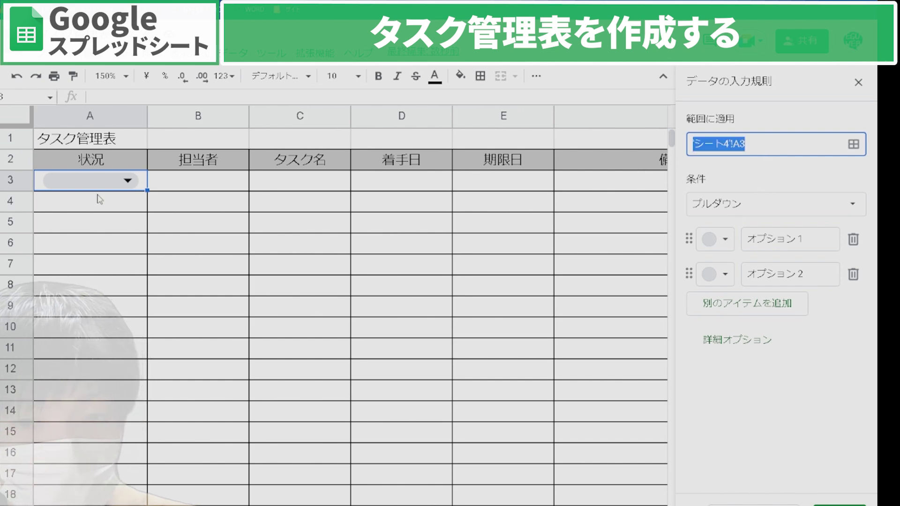
{"action": "left_click", "coordinate": [146, 189]}
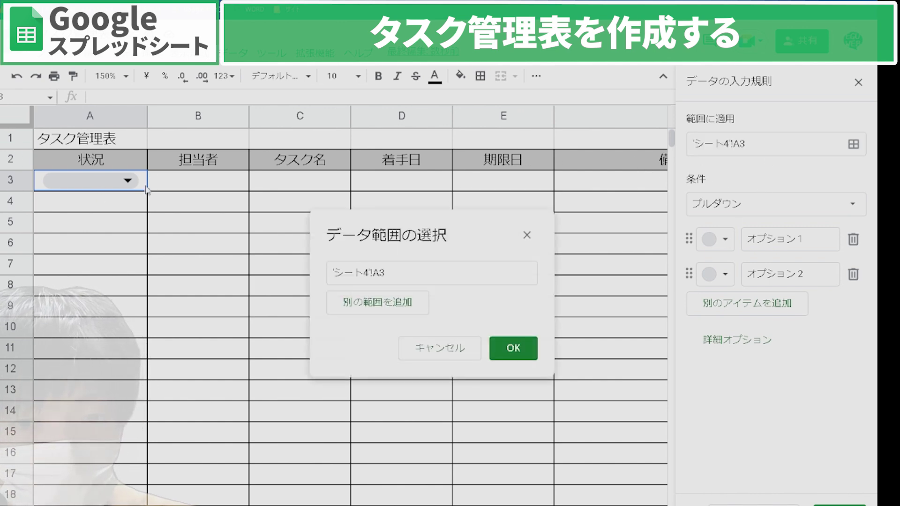
{"action": "left_click", "coordinate": [414, 277]}
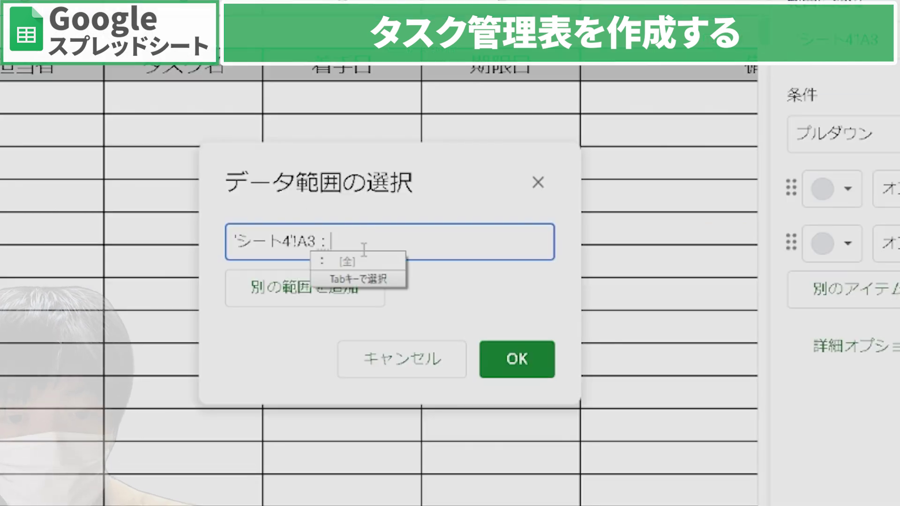
{"action": "key", "text": "F10"}
{"action": "key", "text": "Return"}
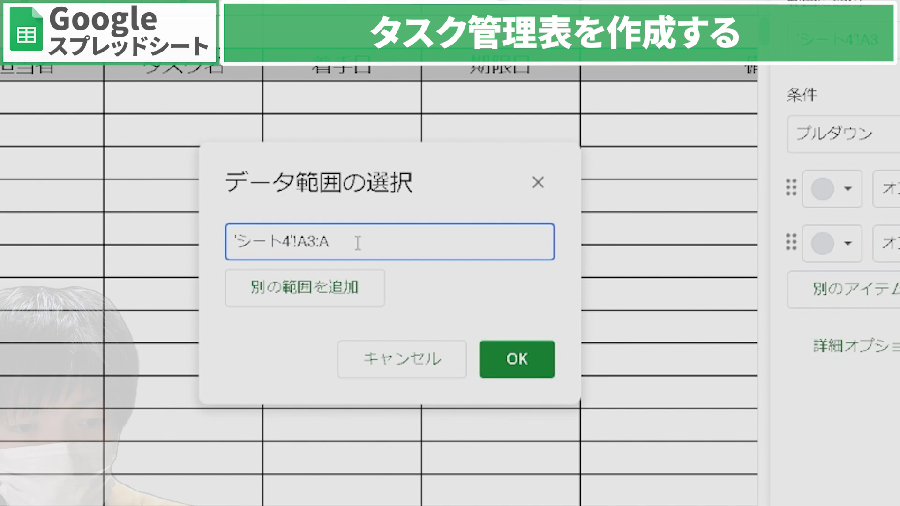
{"action": "left_click", "coordinate": [516, 360]}
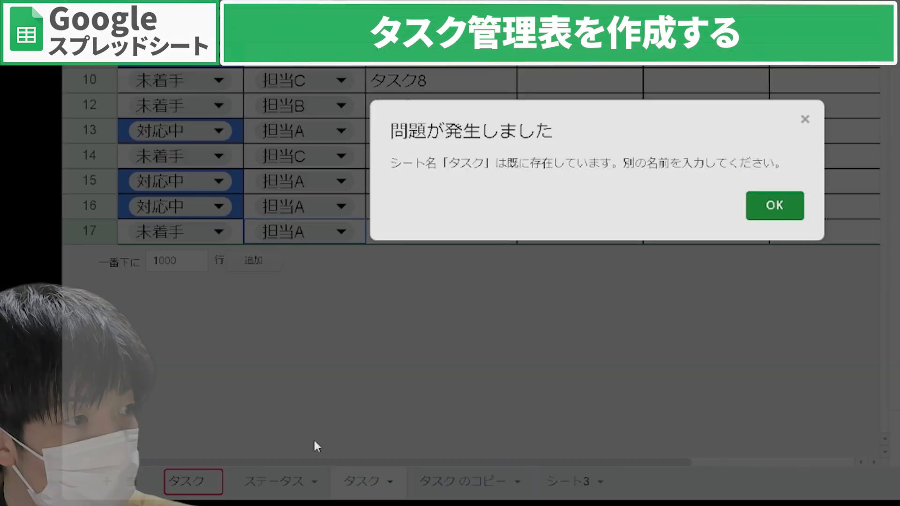
Dismiss the duplicate-name error and rename the existing タスク sheet as タスク2.
{"action": "left_click", "coordinate": [774, 205]}
{"action": "double_click", "coordinate": [369, 480]}
{"action": "left_click", "coordinate": [374, 480]}
{"action": "type", "text": "2"}
{"action": "key", "text": "Return"}
Rename the シート4 sheet as タスク.
{"action": "left_click", "coordinate": [200, 486]}
{"action": "double_click", "coordinate": [200, 487]}
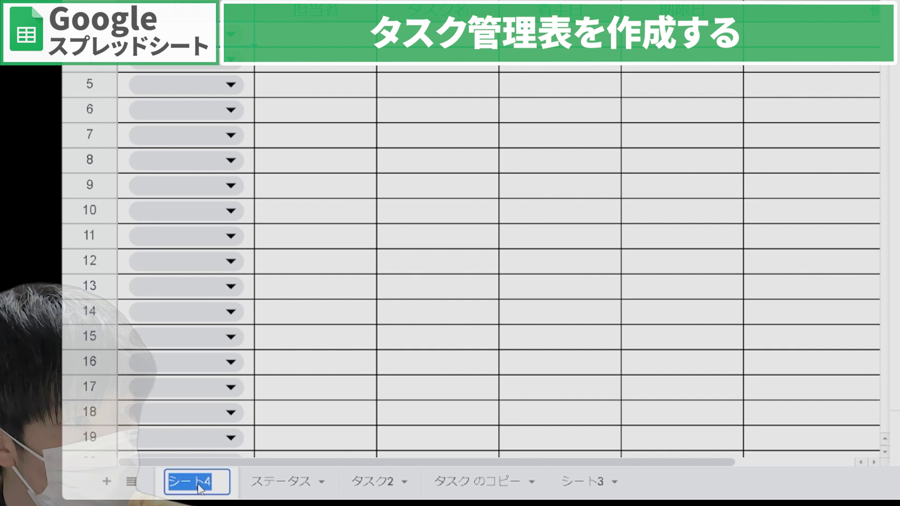
{"action": "type", "text": "タスク"}
{"action": "key", "text": "Return"}
{"action": "key", "text": "Return"}
{"action": "left_click", "coordinate": [400, 239]}
{"action": "left_click", "coordinate": [271, 68]}
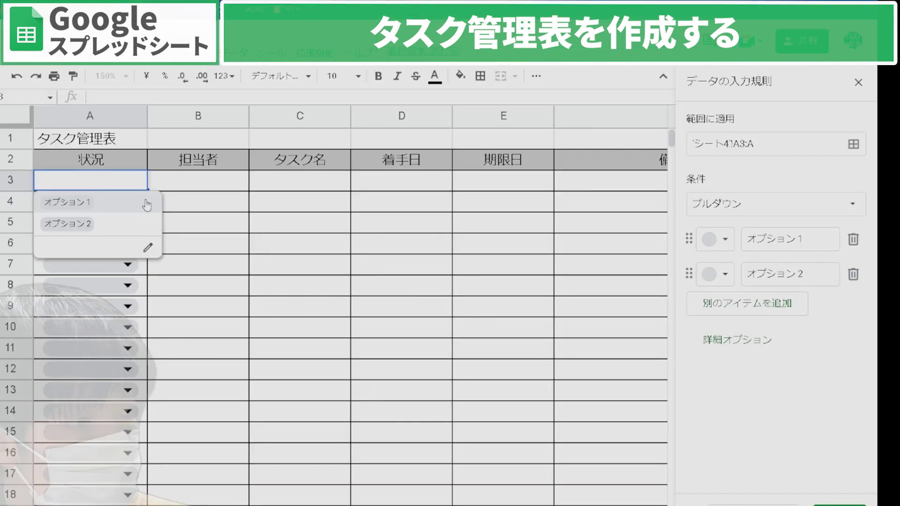
{"action": "left_click", "coordinate": [177, 217]}
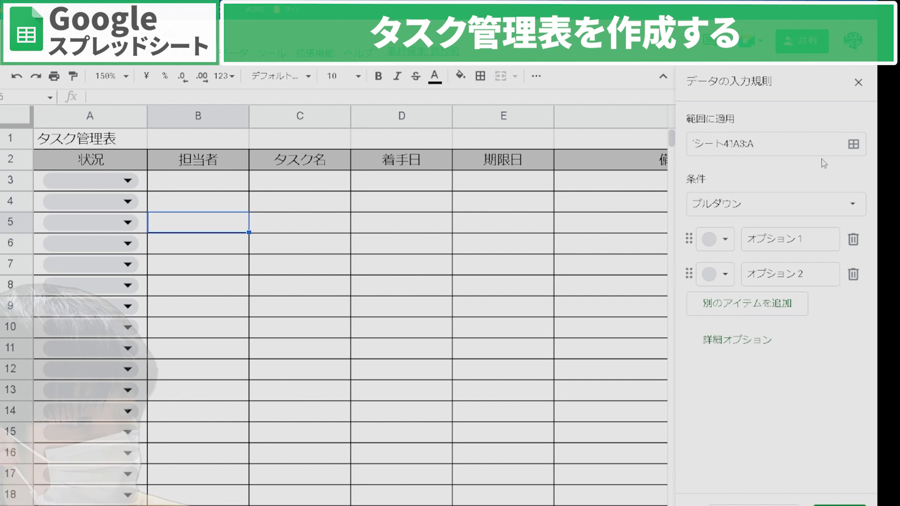
Update the sheet name in the validation rule's range so it reads 'タスク'!A3:A.
{"action": "left_click", "coordinate": [847, 149]}
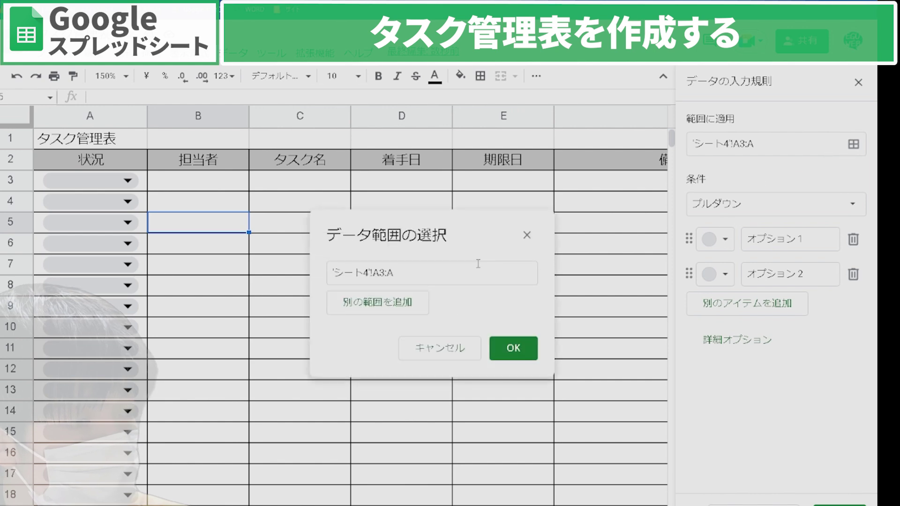
{"action": "triple_click", "coordinate": [449, 271]}
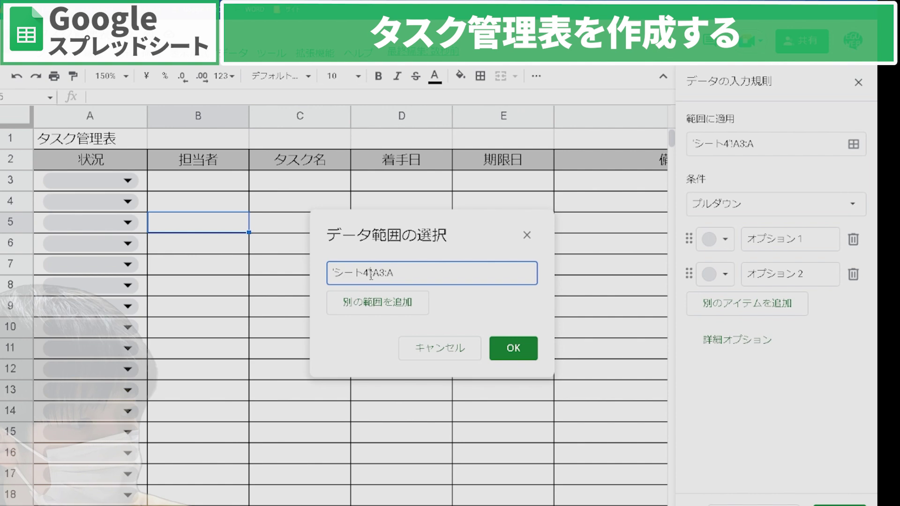
{"action": "type", "text": "タスク"}
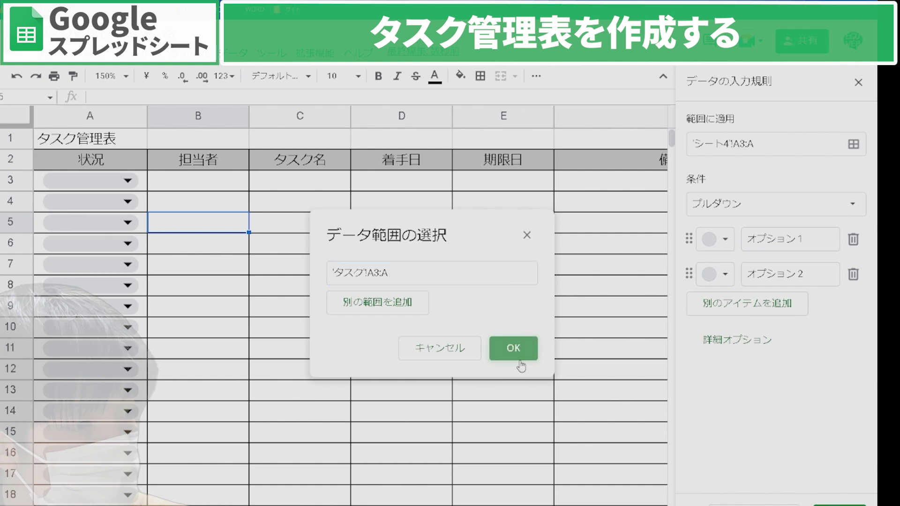
{"action": "left_click", "coordinate": [511, 351]}
Change the validation rule's condition to プルダウン（範囲内） and use 'ステータス'!A:A as its source range.
{"action": "left_click", "coordinate": [729, 204]}
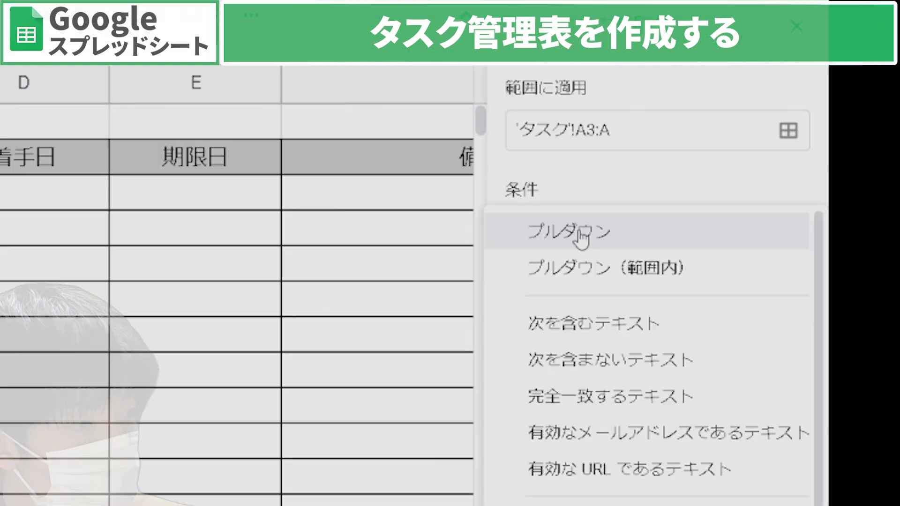
{"action": "left_click", "coordinate": [587, 273]}
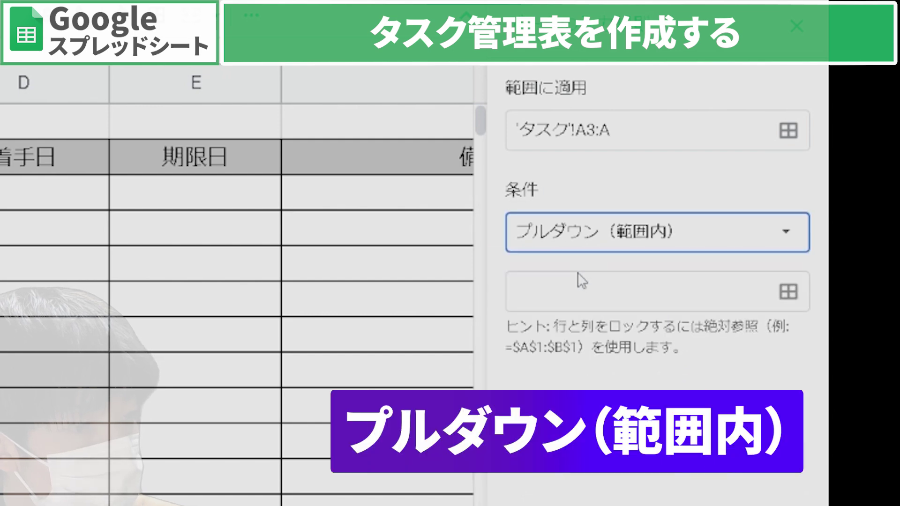
{"action": "left_click", "coordinate": [604, 280]}
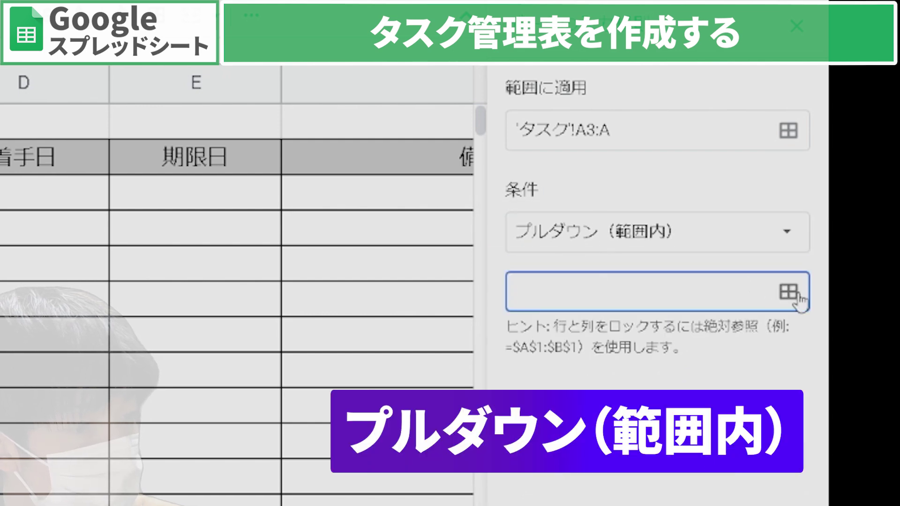
{"action": "left_click", "coordinate": [788, 291]}
{"action": "left_click", "coordinate": [412, 252]}
{"action": "left_click", "coordinate": [204, 505]}
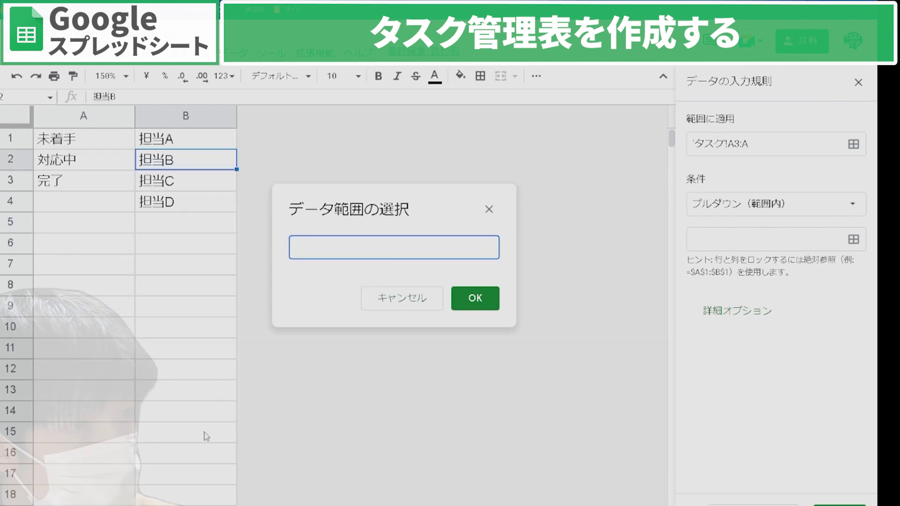
{"action": "left_click", "coordinate": [83, 117]}
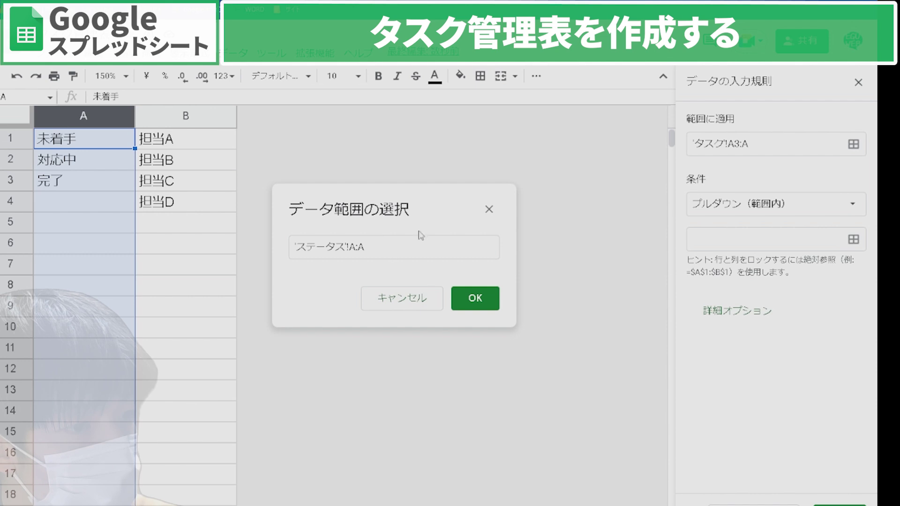
{"action": "left_click", "coordinate": [474, 297]}
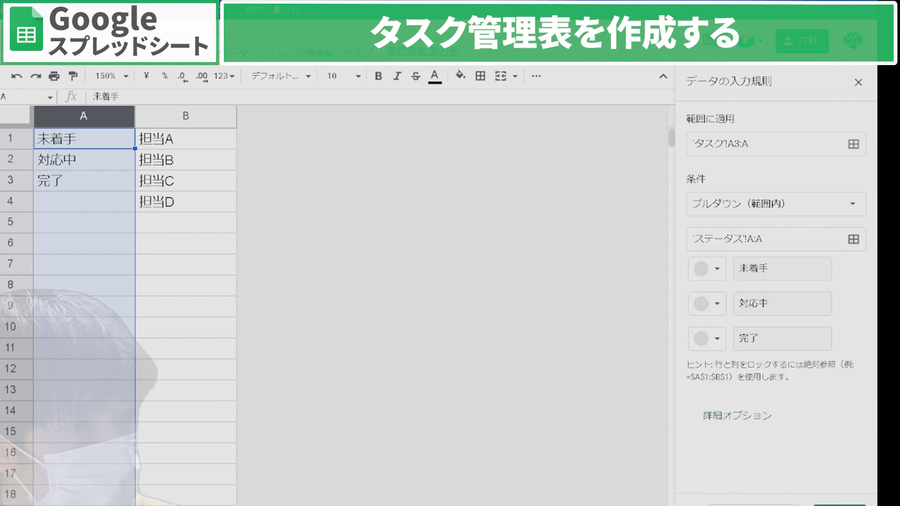
On the タスク sheet, choose 対応中 as the status in A4 and 完了 in A3.
{"action": "left_click", "coordinate": [117, 500]}
{"action": "left_click", "coordinate": [115, 206]}
{"action": "left_click", "coordinate": [117, 204]}
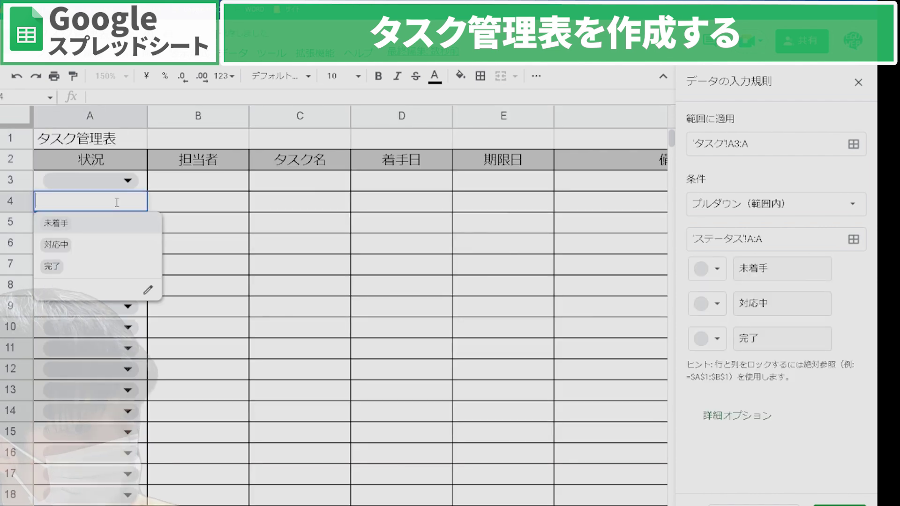
{"action": "left_click", "coordinate": [102, 242]}
{"action": "left_click", "coordinate": [110, 181]}
{"action": "left_click", "coordinate": [104, 219]}
{"action": "double_click", "coordinate": [100, 182]}
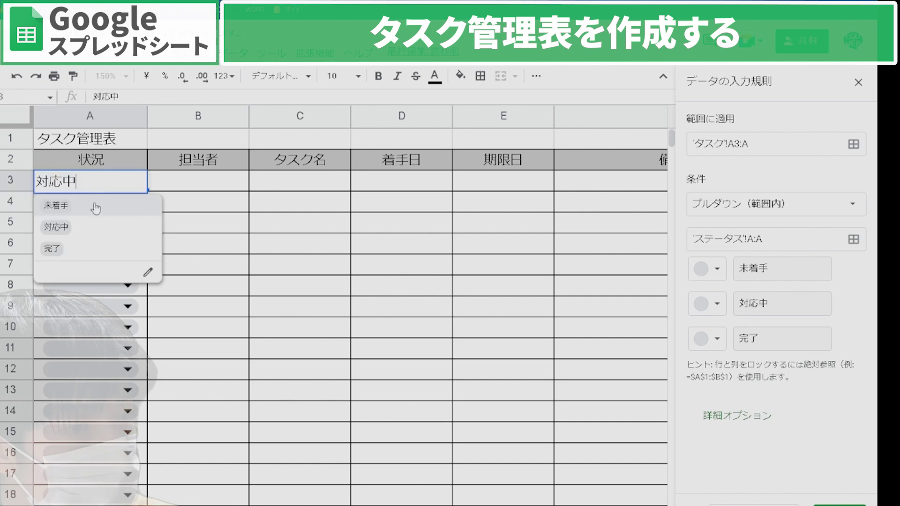
{"action": "left_click", "coordinate": [70, 247]}
Choose 対応中 as the status in cells A6 and A5.
{"action": "left_click", "coordinate": [85, 243]}
{"action": "left_click", "coordinate": [80, 283]}
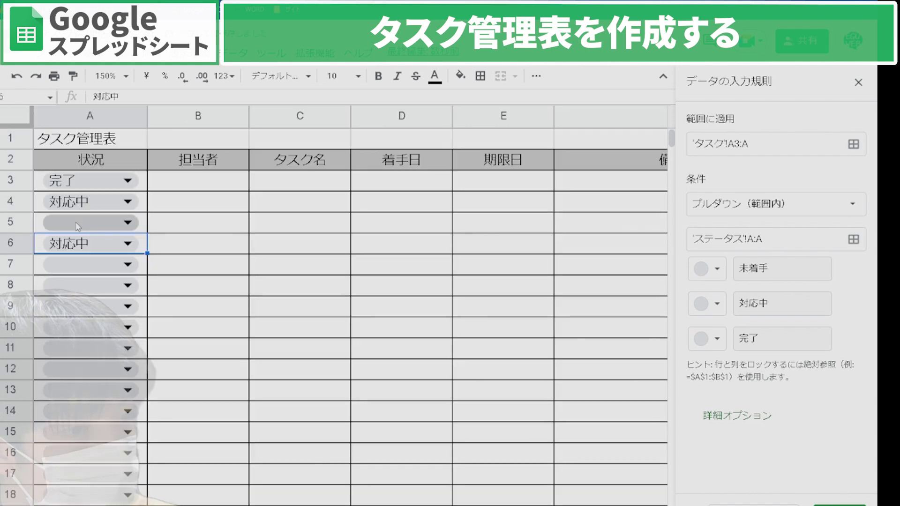
{"action": "left_click", "coordinate": [93, 223]}
{"action": "left_click", "coordinate": [76, 261]}
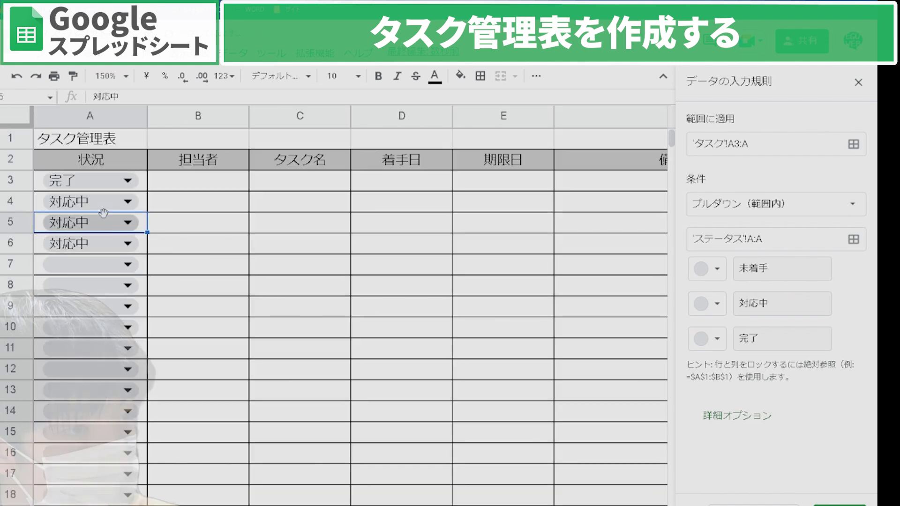
Choose 対応中 as the status in each of the cells A7 to A10.
{"action": "left_click", "coordinate": [106, 205]}
{"action": "left_click", "coordinate": [115, 388]}
{"action": "left_click", "coordinate": [110, 309]}
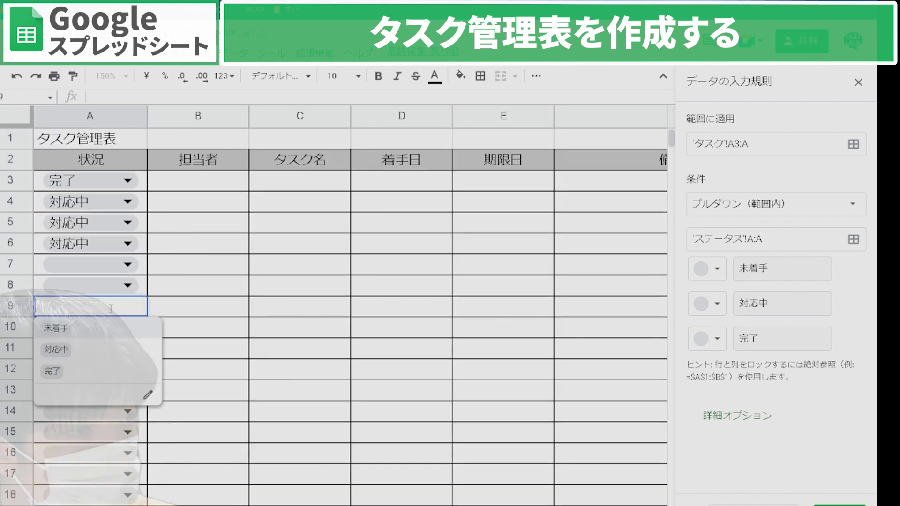
{"action": "left_click", "coordinate": [111, 285]}
{"action": "left_click", "coordinate": [109, 273]}
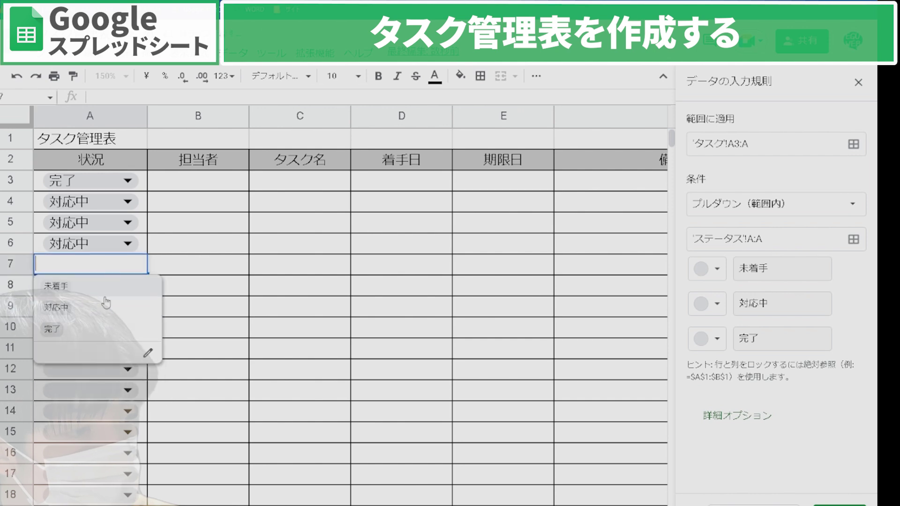
{"action": "left_click", "coordinate": [66, 305]}
{"action": "left_click", "coordinate": [86, 289]}
{"action": "left_click", "coordinate": [136, 327]}
{"action": "left_click", "coordinate": [131, 327]}
{"action": "left_click", "coordinate": [137, 371]}
{"action": "left_click", "coordinate": [150, 349]}
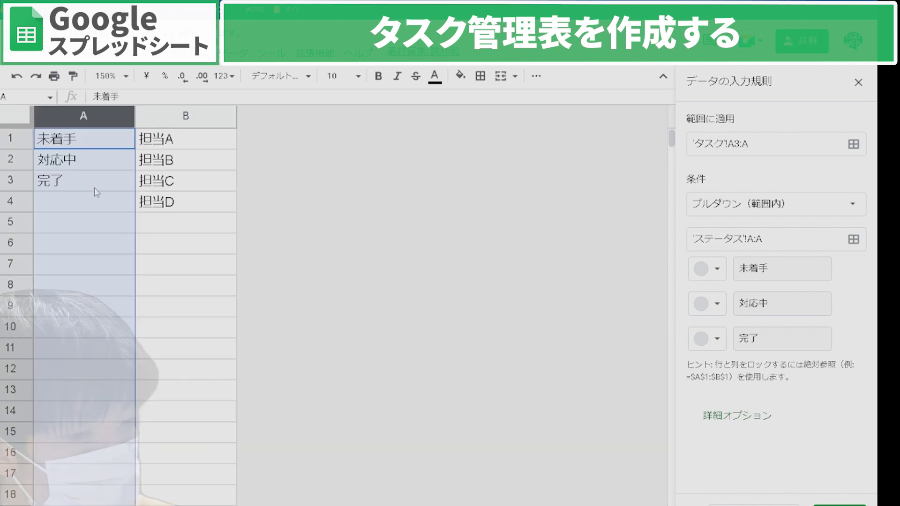
Add 保留 as a fourth status in A4 of the ステータス sheet.
{"action": "left_click", "coordinate": [82, 189]}
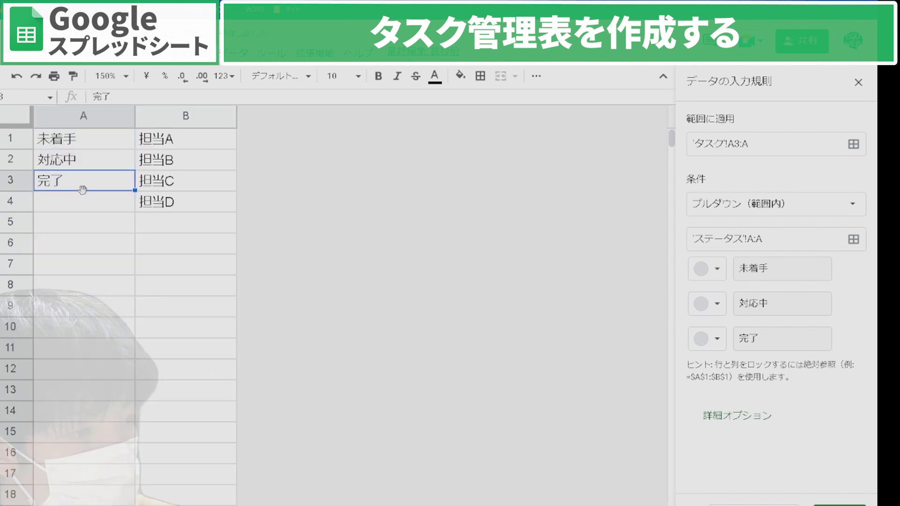
{"action": "left_click", "coordinate": [84, 193]}
{"action": "type", "text": "保留"}
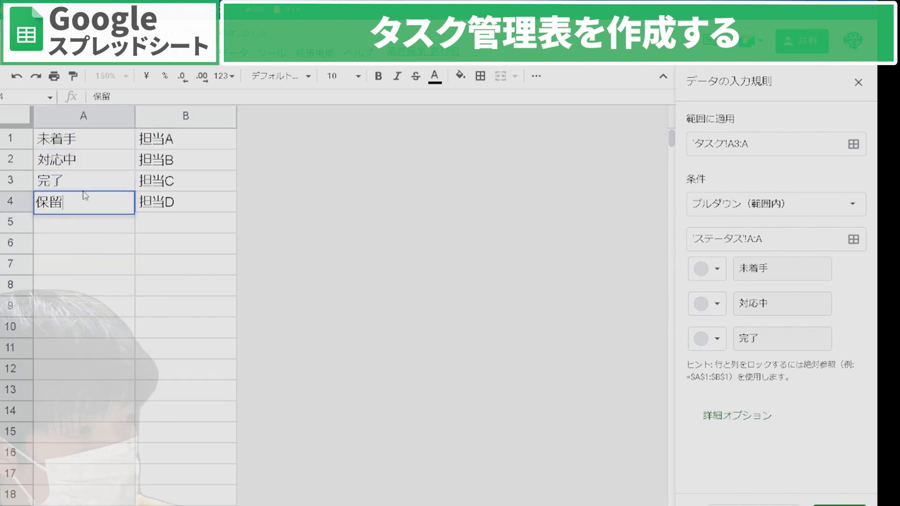
{"action": "key", "text": "Return"}
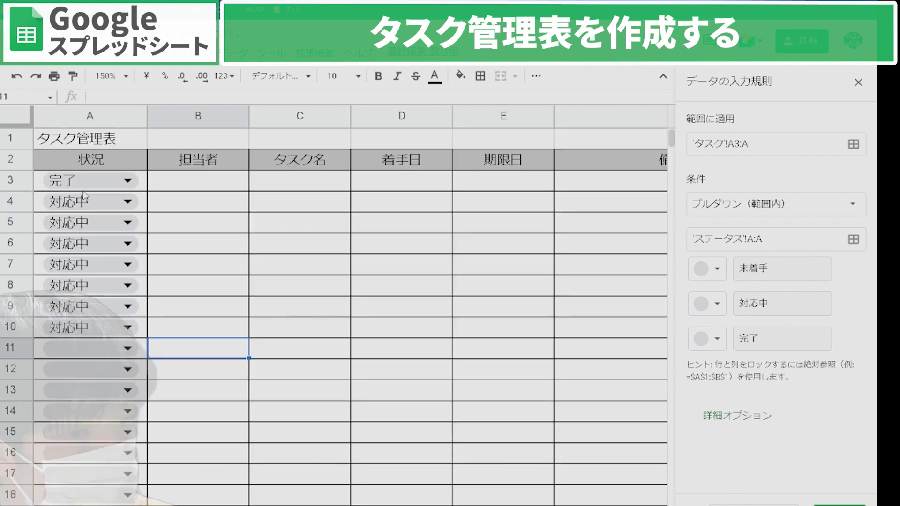
On the タスク sheet, set the status in A4 and A11 to 保留.
{"action": "left_click", "coordinate": [84, 206]}
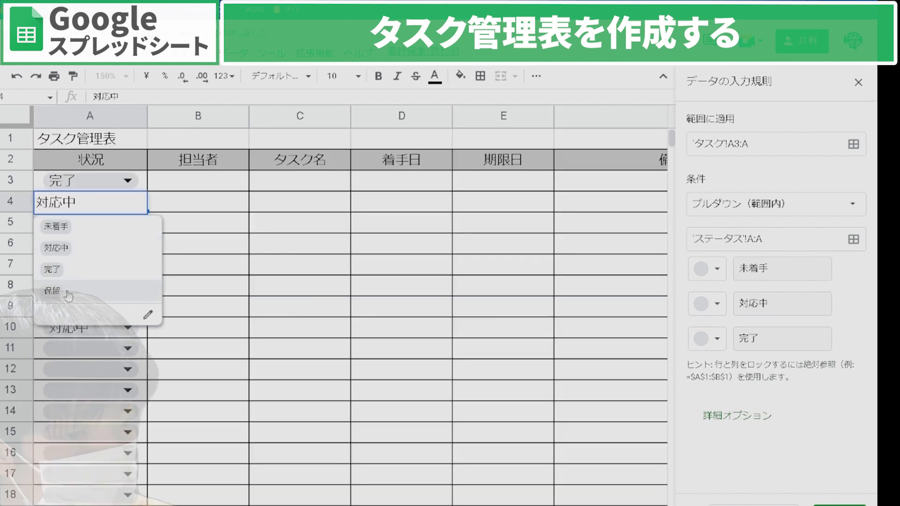
{"action": "left_click", "coordinate": [69, 295]}
{"action": "left_click", "coordinate": [91, 348]}
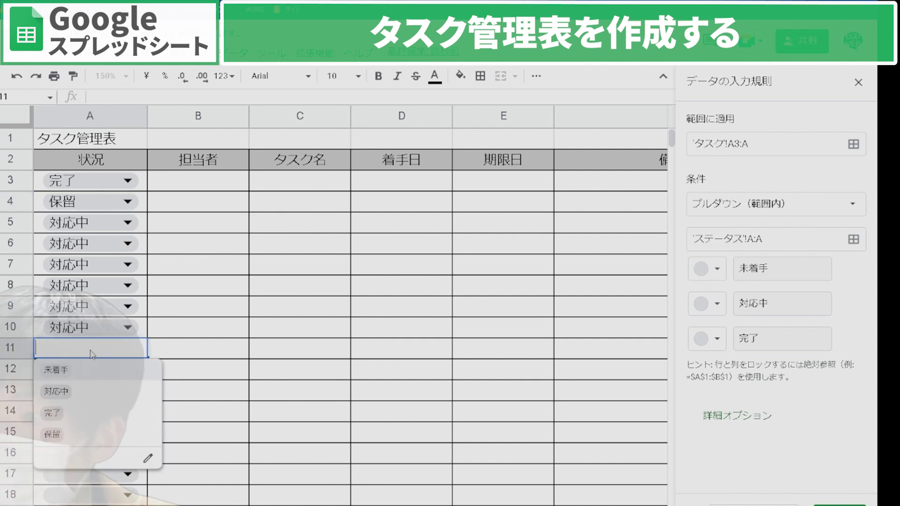
{"action": "type", "text": "保留"}
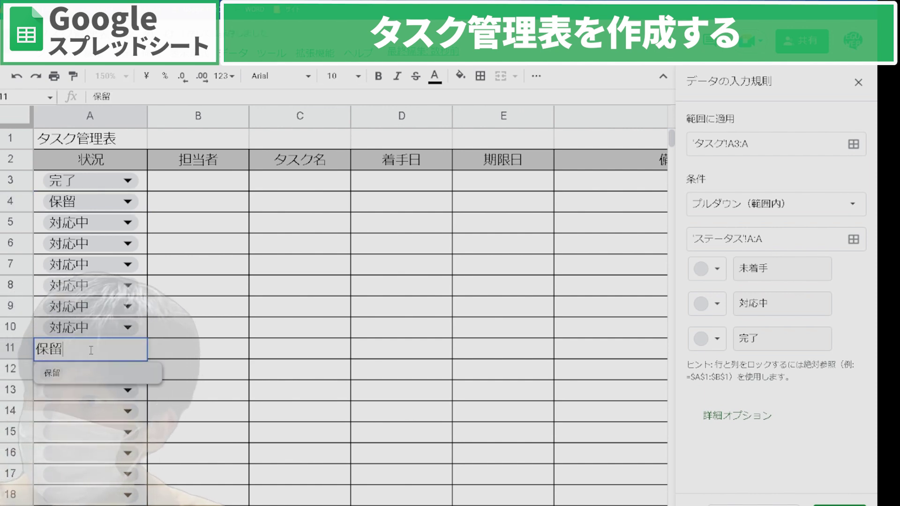
{"action": "key", "text": "Return"}
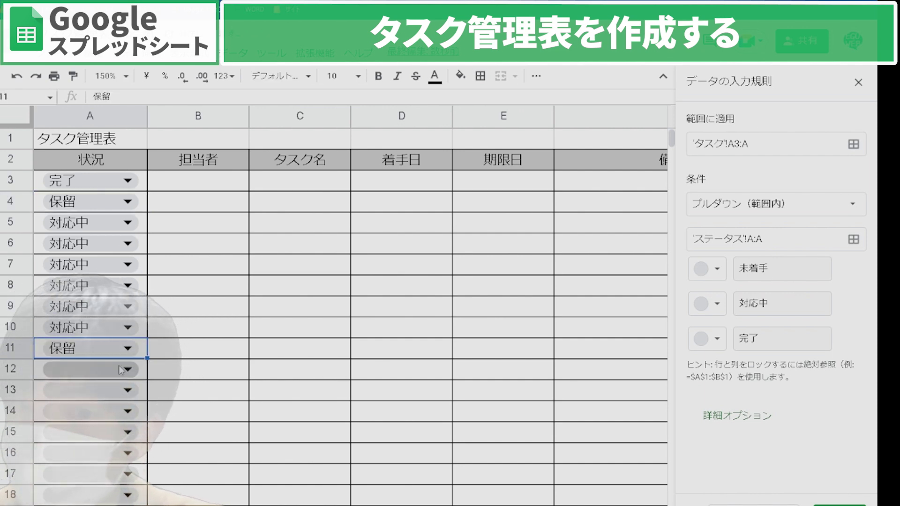
{"action": "left_click", "coordinate": [200, 347]}
Save the 状況 column's rule and add a new validation rule applied to 'タスク'!B3:B for the 担当者 column.
{"action": "left_click", "coordinate": [241, 208]}
{"action": "left_click", "coordinate": [210, 184]}
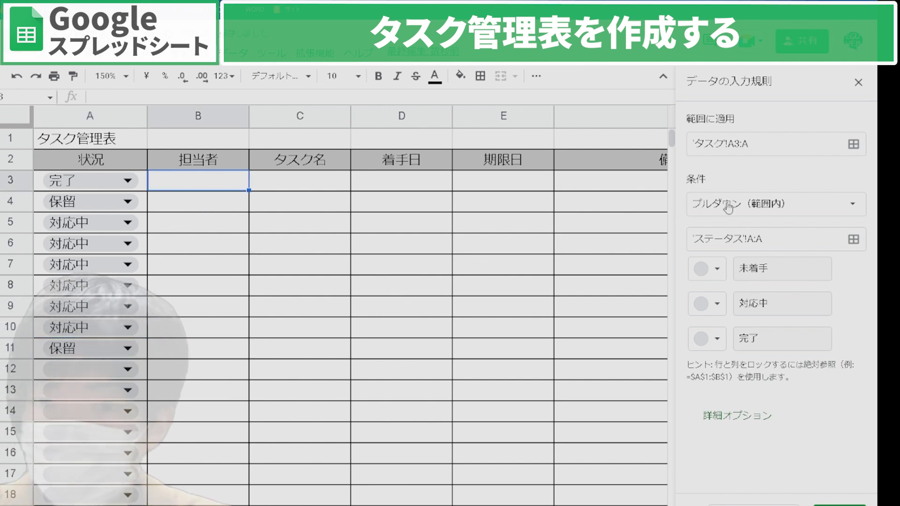
{"action": "left_click", "coordinate": [838, 505]}
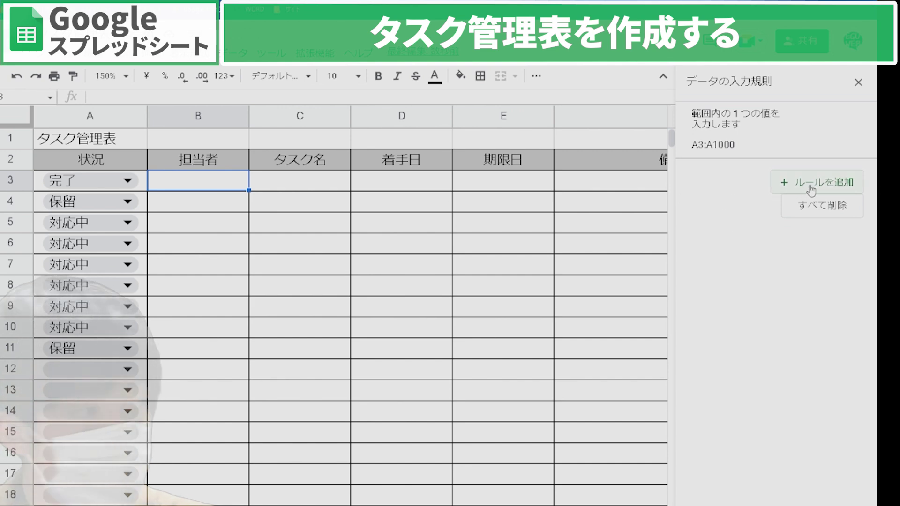
{"action": "left_click", "coordinate": [776, 187]}
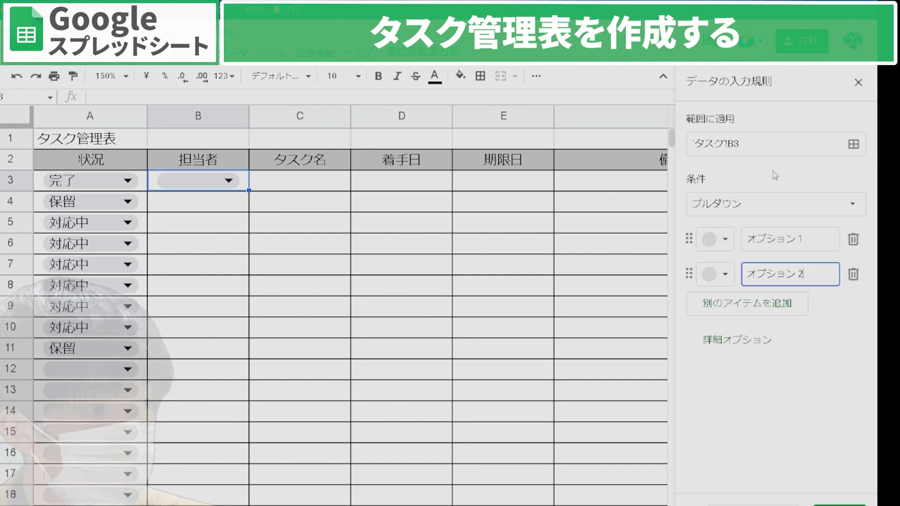
{"action": "left_click", "coordinate": [853, 144]}
{"action": "left_click", "coordinate": [426, 268]}
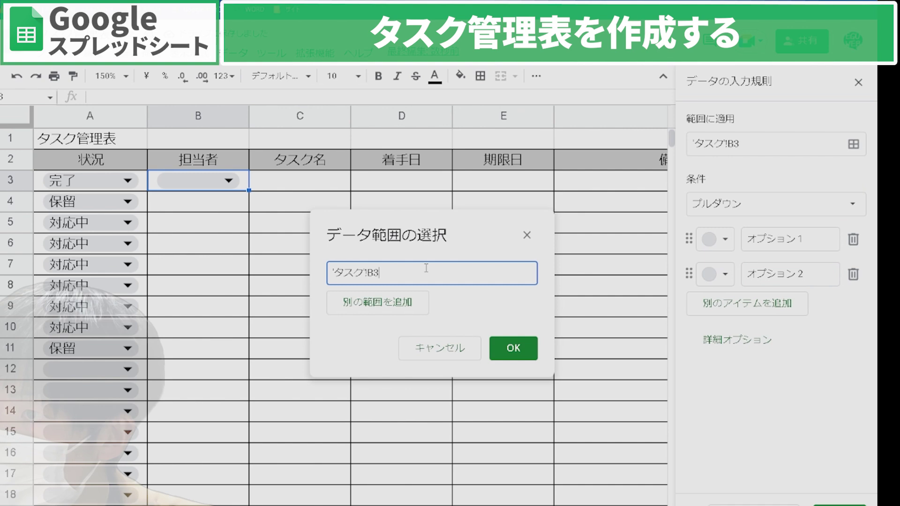
{"action": "type", "text": ":"}
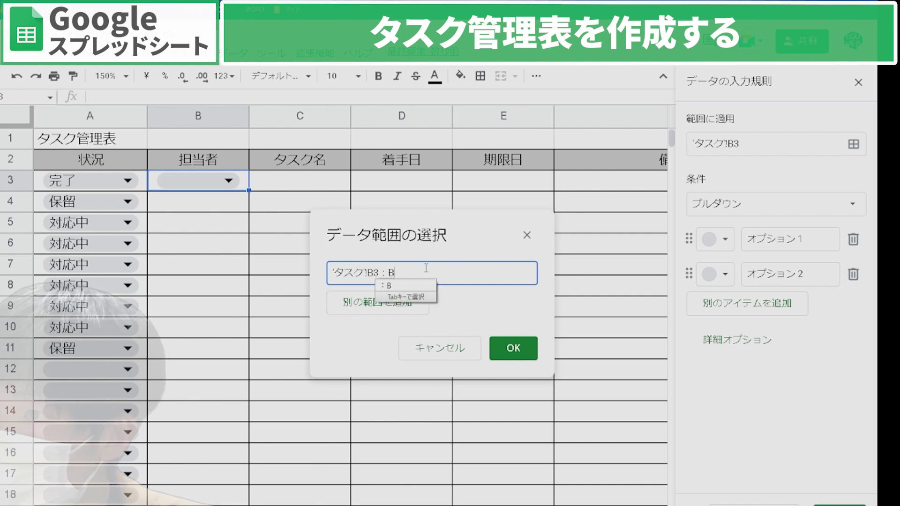
{"action": "key", "text": "Return"}
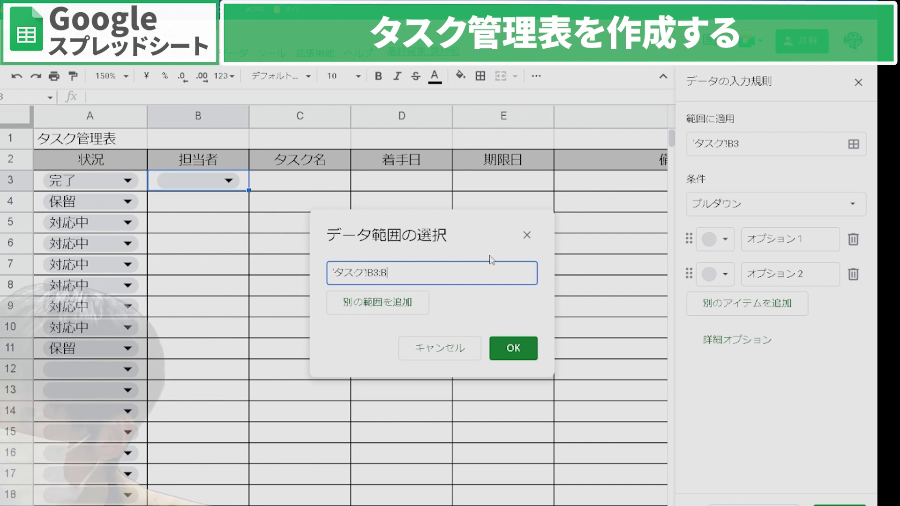
{"action": "left_click", "coordinate": [513, 347]}
Set the 担当者 rule's condition to プルダウン（範囲内） with 'ステータス'!B:B as its source range.
{"action": "left_click", "coordinate": [733, 206]}
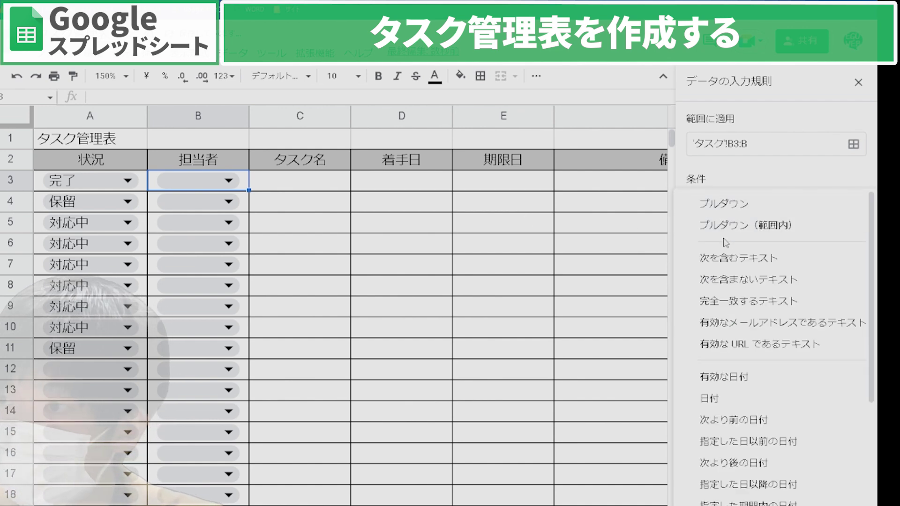
{"action": "left_click", "coordinate": [724, 225]}
{"action": "left_click", "coordinate": [757, 233]}
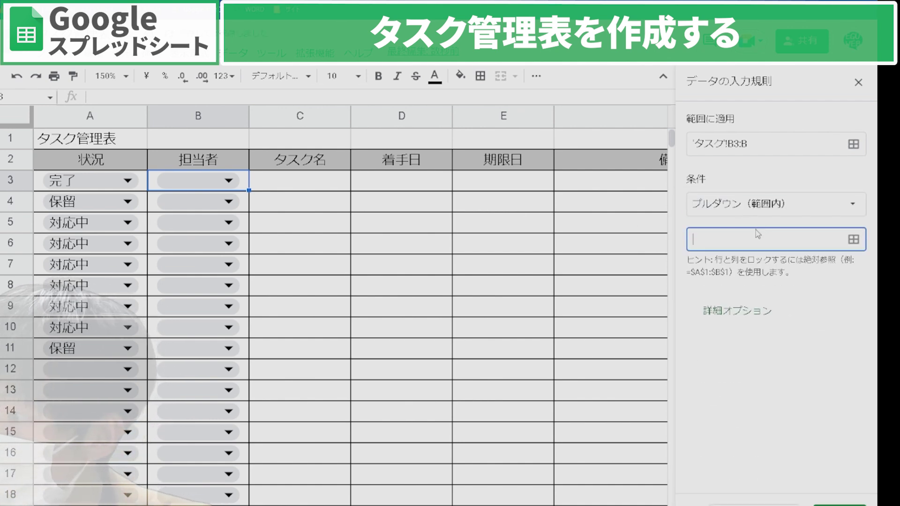
{"action": "left_click", "coordinate": [853, 240]}
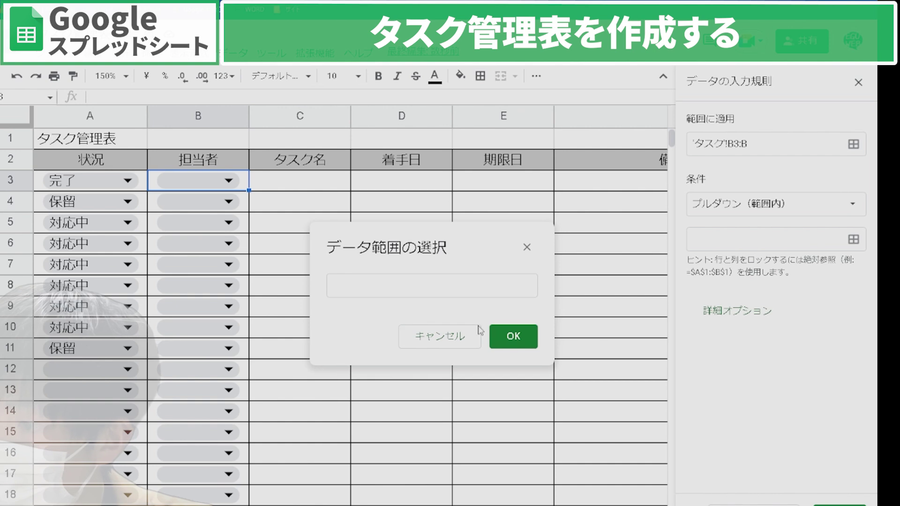
{"action": "left_click", "coordinate": [391, 282]}
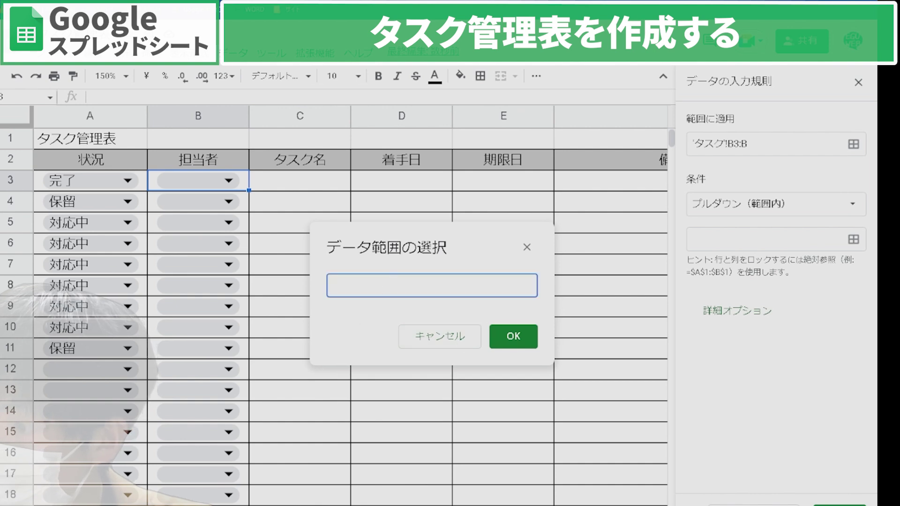
{"action": "key", "text": "ctrl+shift+Page_Down"}
{"action": "left_click", "coordinate": [175, 118]}
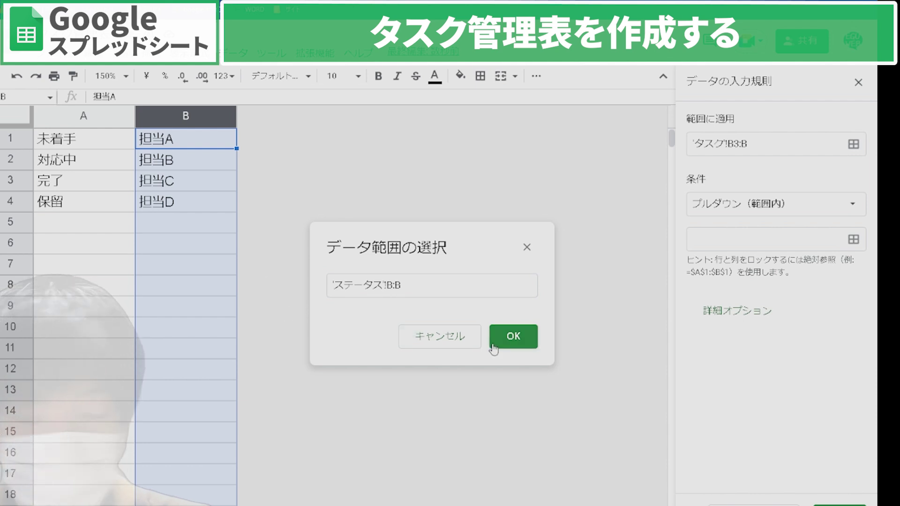
{"action": "left_click", "coordinate": [513, 337]}
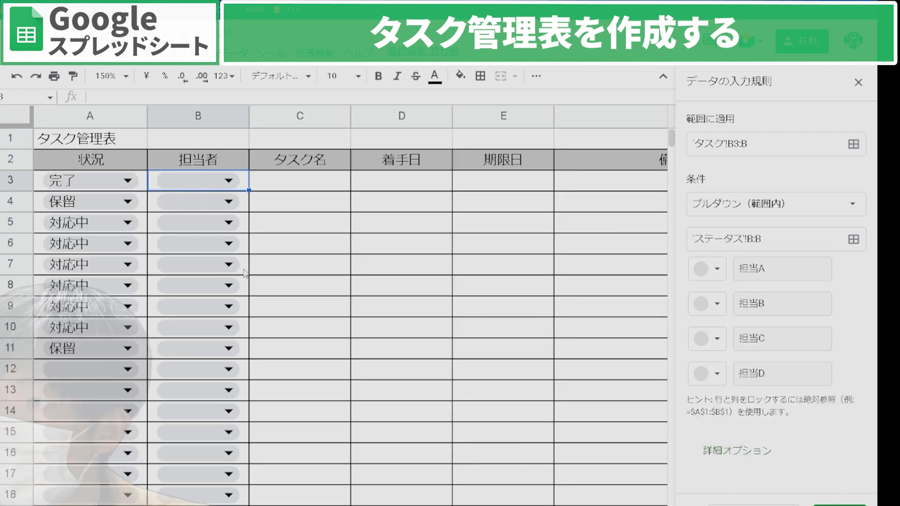
On the タスク sheet, assign 担当B in B3 and B4 and 担当A in B6.
{"action": "left_click", "coordinate": [196, 180]}
{"action": "left_click", "coordinate": [183, 221]}
{"action": "left_click", "coordinate": [197, 202]}
{"action": "left_click", "coordinate": [182, 241]}
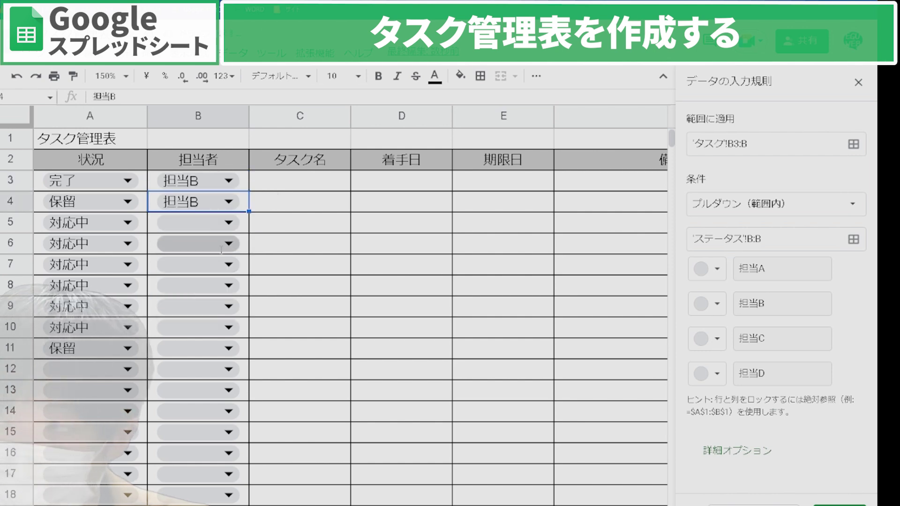
{"action": "left_click", "coordinate": [201, 244]}
{"action": "left_click", "coordinate": [215, 269]}
Assign 担当B in cells B8, B10 and B12 of the 担当者 column.
{"action": "left_click", "coordinate": [202, 285]}
{"action": "left_click", "coordinate": [183, 328]}
{"action": "left_click", "coordinate": [202, 327]}
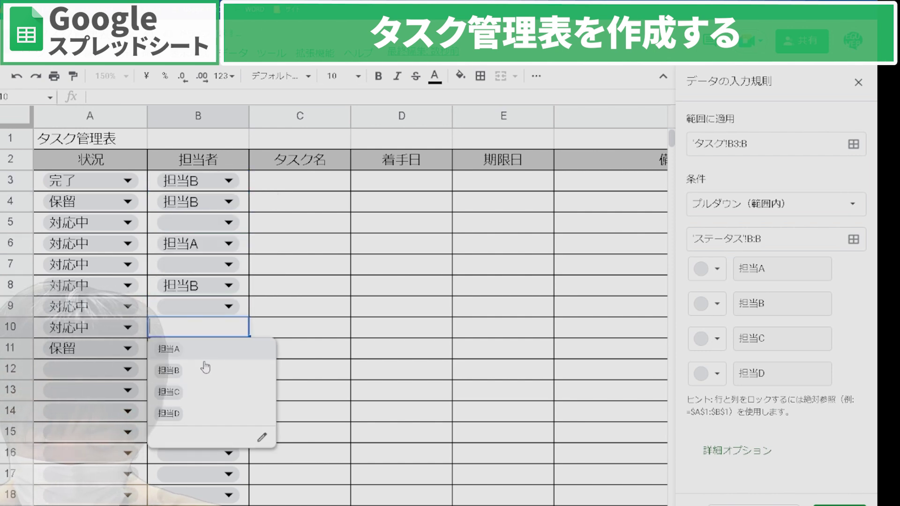
{"action": "left_click", "coordinate": [182, 370]}
{"action": "left_click", "coordinate": [201, 369]}
{"action": "left_click", "coordinate": [183, 411]}
{"action": "left_click", "coordinate": [368, 387]}
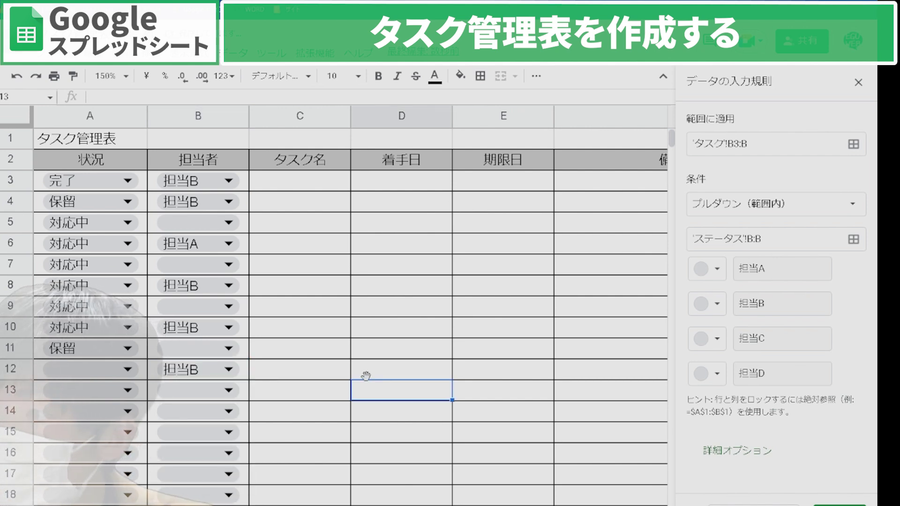
Widen the タスク名 column slightly and select its first empty cell, C3.
{"action": "left_click_drag", "start_coordinate": [348, 125], "coordinate": [374, 125]}
{"action": "left_click", "coordinate": [293, 172]}
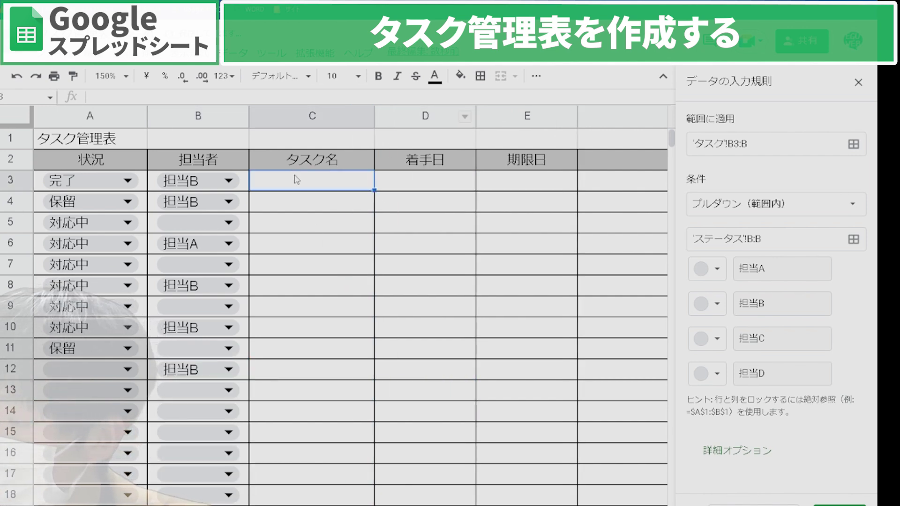
Enter タスクサンプル as the first task name in cell C3.
{"action": "type", "text": "tasu"}
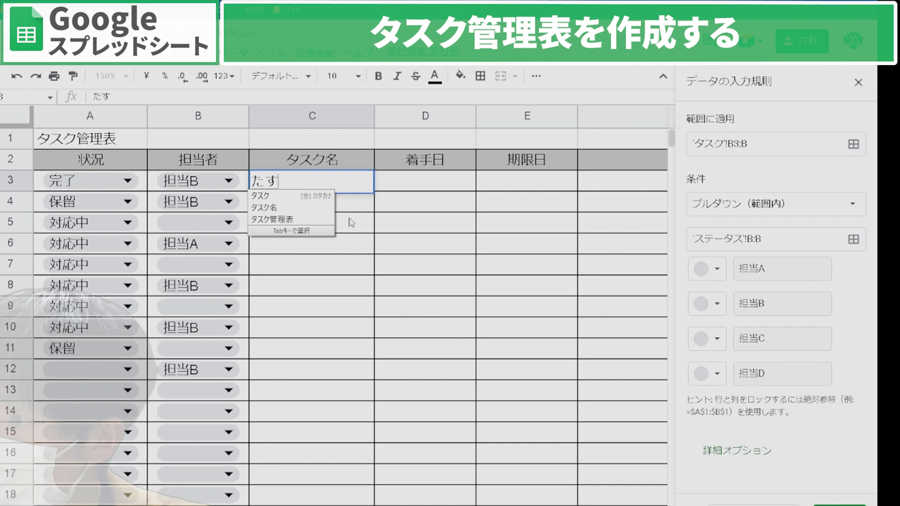
{"action": "key", "text": "Tab"}
{"action": "type", "text": "sanpuru"}
{"action": "key", "text": "space"}
{"action": "key", "text": "Return"}
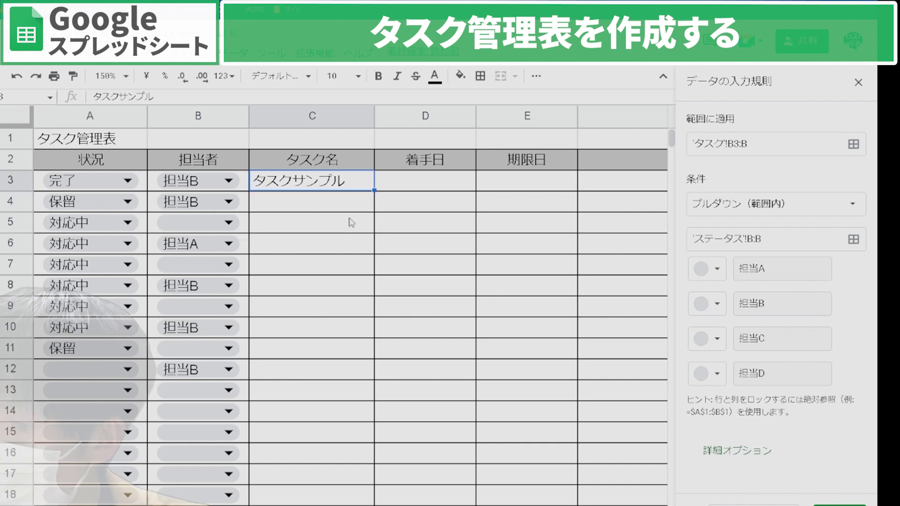
{"action": "key", "text": "Tab"}
Save the 担当者 dropdown rule applied to 'タスク'!B3:B.
{"action": "double_click", "coordinate": [430, 181]}
{"action": "double_click", "coordinate": [496, 185]}
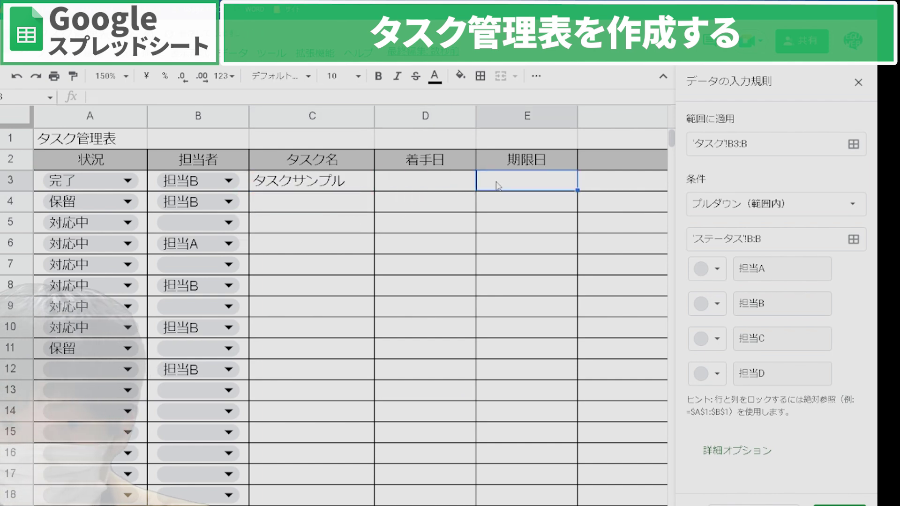
{"action": "double_click", "coordinate": [438, 184]}
{"action": "left_click", "coordinate": [839, 504]}
{"action": "left_click", "coordinate": [546, 277]}
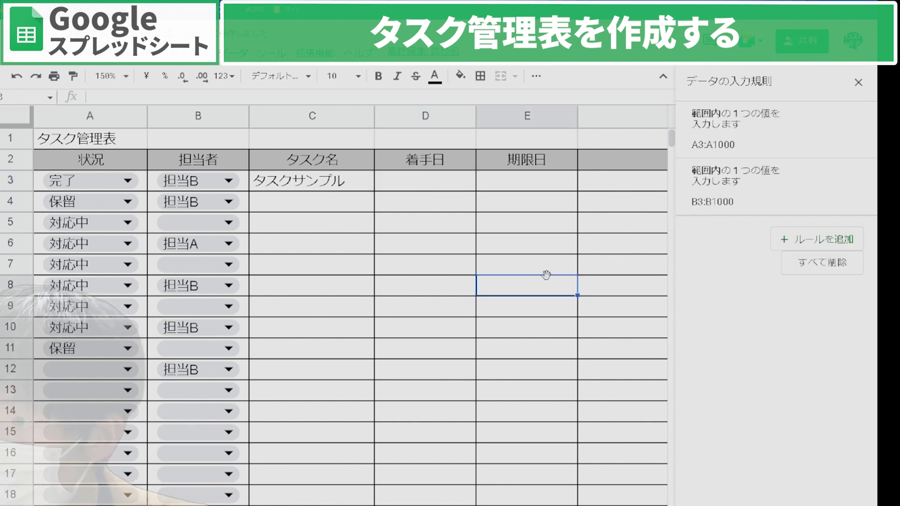
Add a data validation rule for the 着手日 and 期限日 columns with the range 'タスク'!D3:E.
{"action": "left_click", "coordinate": [432, 188]}
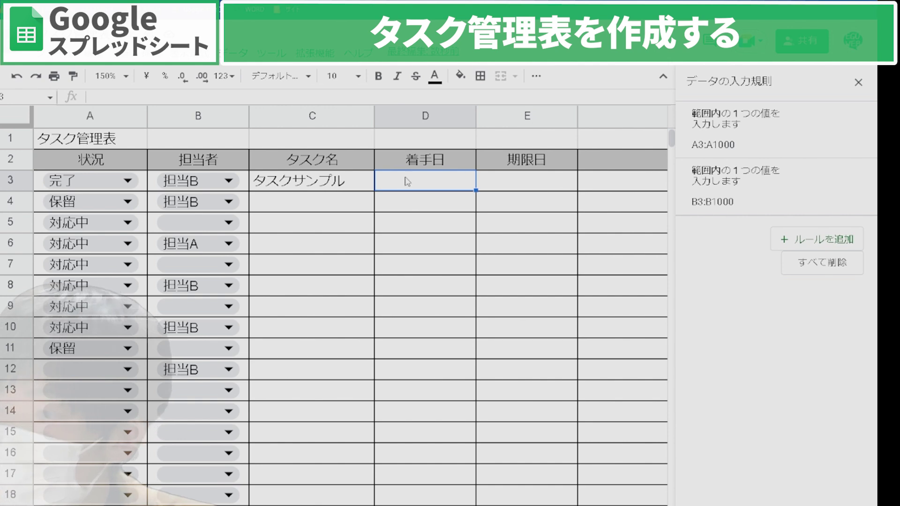
{"action": "left_click", "coordinate": [519, 189], "text": "shift"}
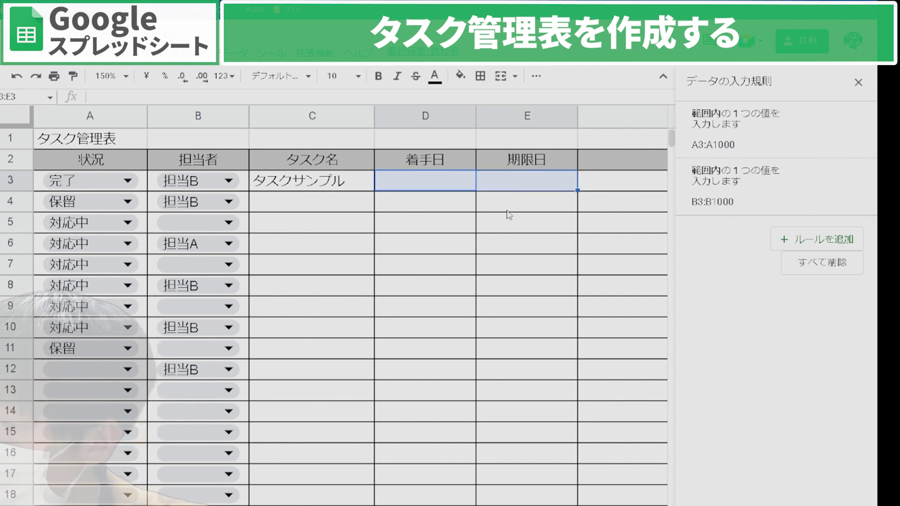
{"action": "left_click", "coordinate": [821, 241]}
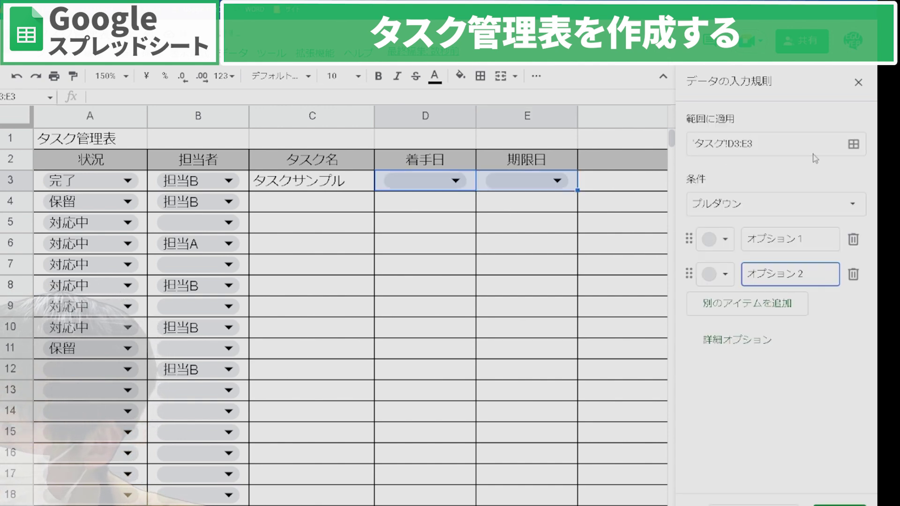
{"action": "left_click", "coordinate": [851, 146]}
{"action": "left_click", "coordinate": [427, 281]}
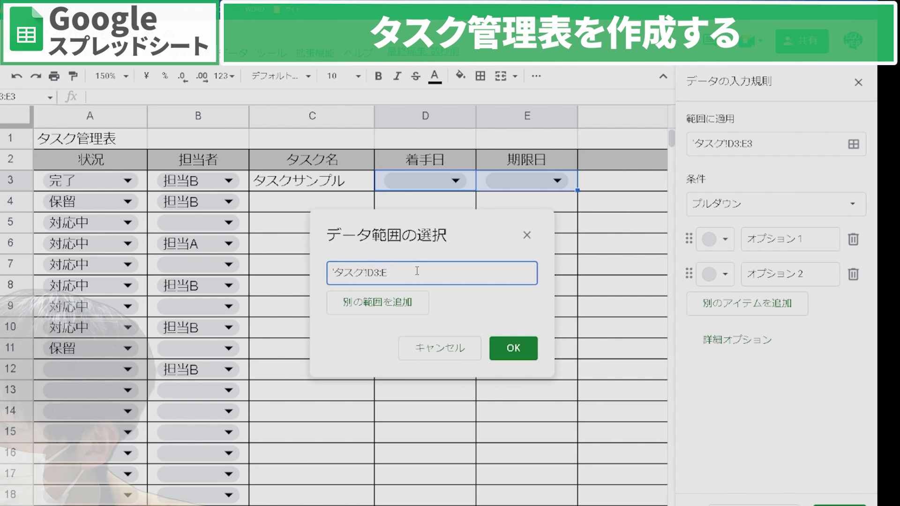
{"action": "left_click", "coordinate": [513, 348]}
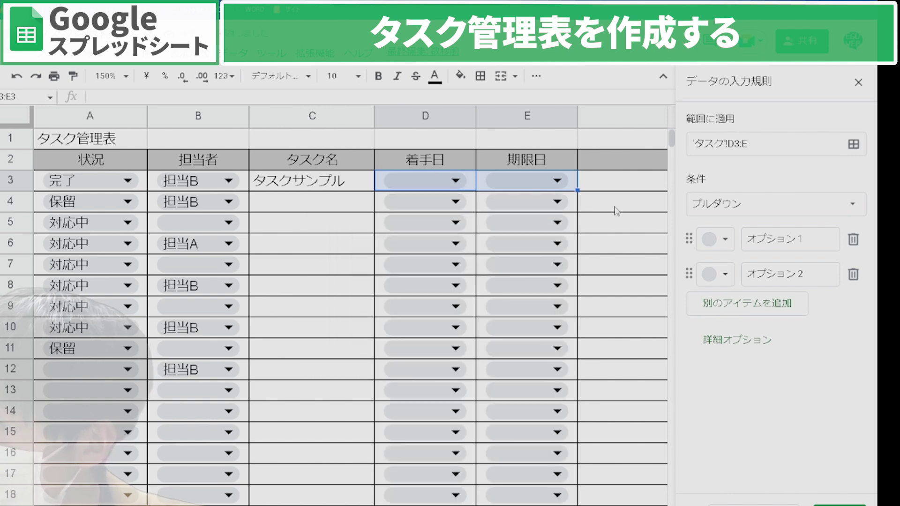
Set the date rule's condition to 有効な日付, have invalid data rejected with 入力を拒否, and save the rule.
{"action": "left_click", "coordinate": [762, 147]}
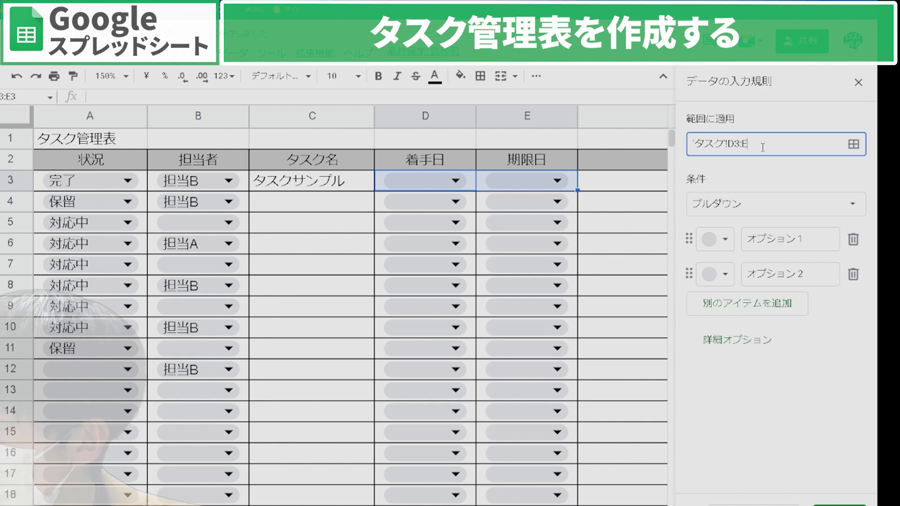
{"action": "left_click", "coordinate": [747, 215]}
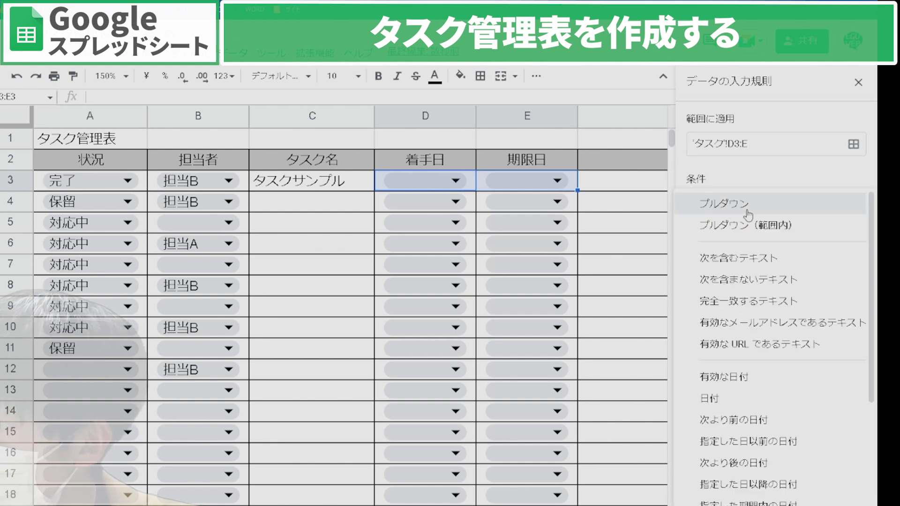
{"action": "left_click", "coordinate": [781, 388]}
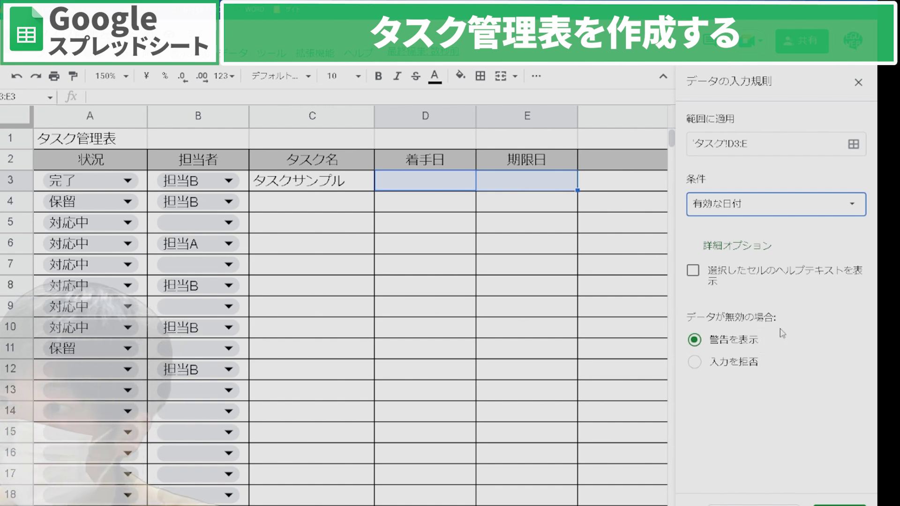
{"action": "left_click", "coordinate": [751, 371]}
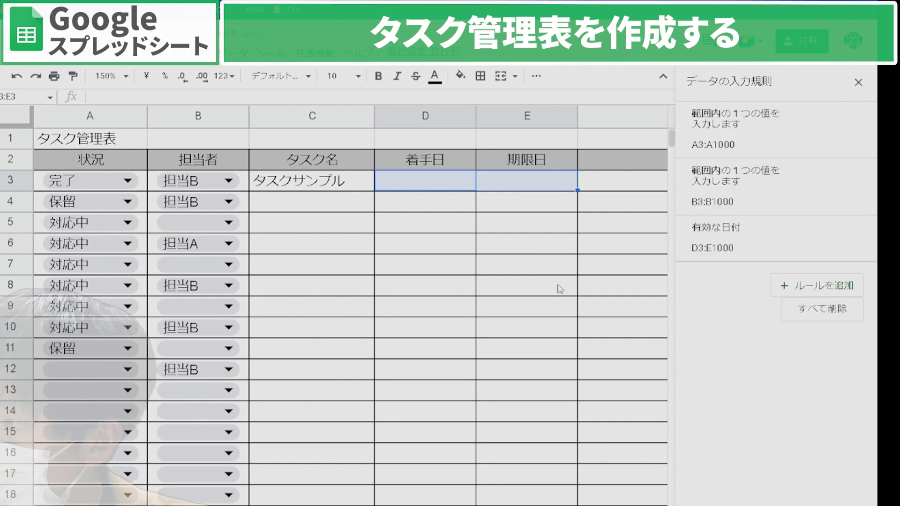
{"action": "left_click", "coordinate": [559, 288]}
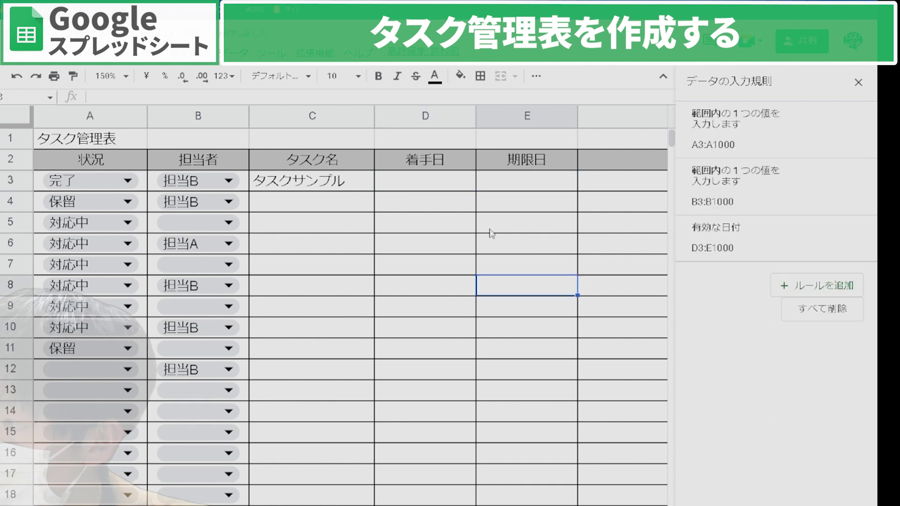
Pick the calendar dates 2023-02-09 in D3, 2023-02-07 in E3 and 2023-02-10 in D4.
{"action": "left_click", "coordinate": [457, 185]}
{"action": "double_click", "coordinate": [457, 185]}
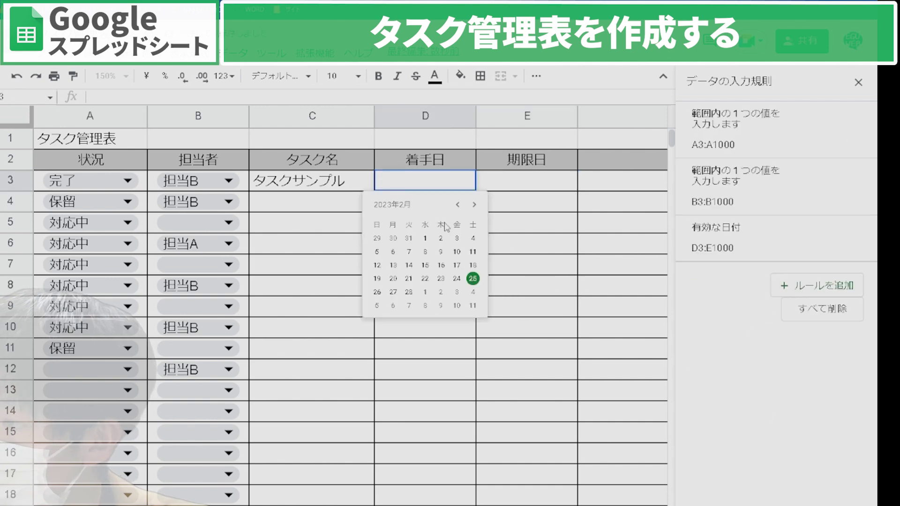
{"action": "left_click", "coordinate": [442, 251]}
{"action": "double_click", "coordinate": [497, 184]}
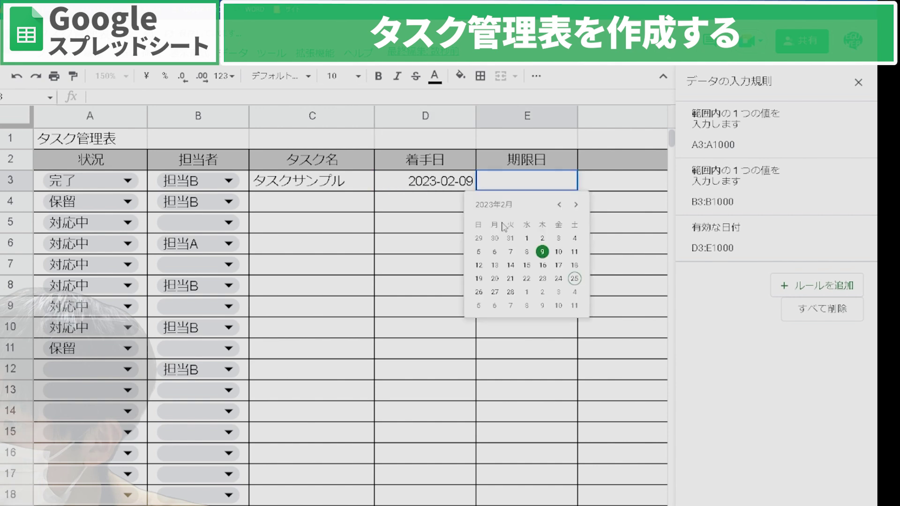
{"action": "left_click", "coordinate": [510, 251]}
{"action": "double_click", "coordinate": [453, 205]}
{"action": "left_click", "coordinate": [453, 273]}
Try to enter the text "a" in the 着手日 cell D5 to test the date rule.
{"action": "left_click", "coordinate": [438, 237]}
{"action": "left_click", "coordinate": [439, 228]}
{"action": "type", "text": "a"}
{"action": "key", "text": "Return"}
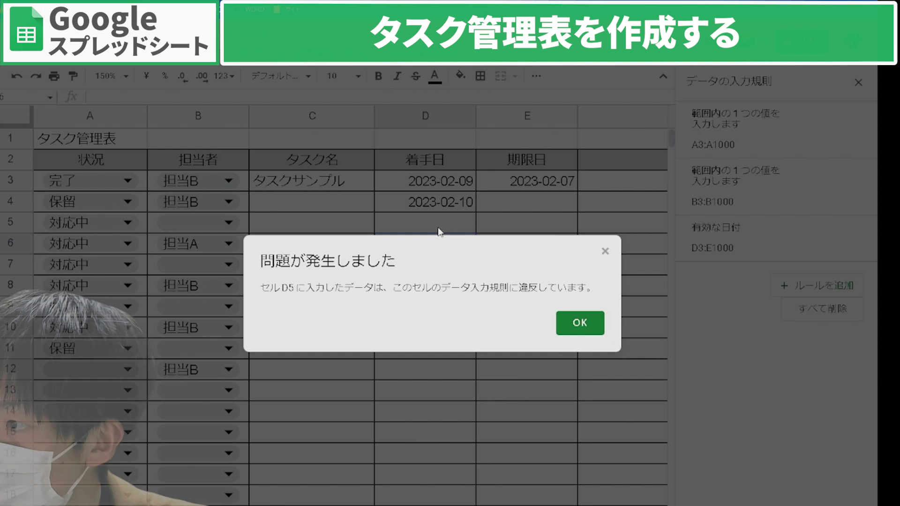
{"action": "left_click", "coordinate": [579, 323]}
Pick 2023-02-17 from the calendar in D5 and enter 2/17 in D6.
{"action": "double_click", "coordinate": [458, 225]}
{"action": "left_click", "coordinate": [457, 307]}
{"action": "left_click", "coordinate": [443, 248]}
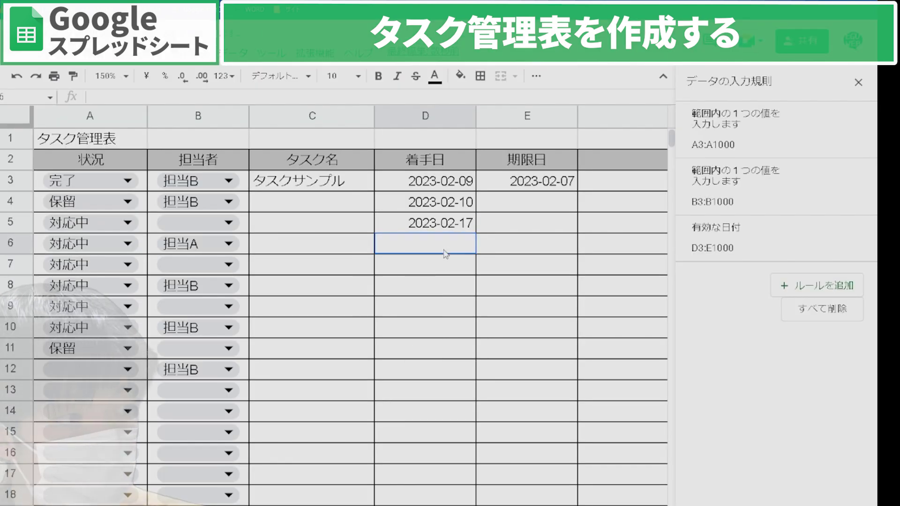
{"action": "type", "text": "2/1"}
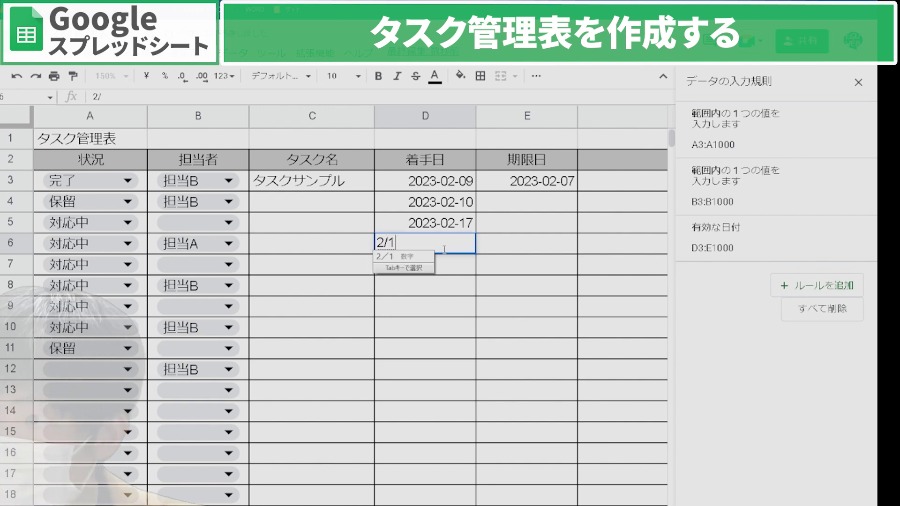
{"action": "type", "text": "7"}
{"action": "key", "text": "Return"}
{"action": "left_click", "coordinate": [472, 243]}
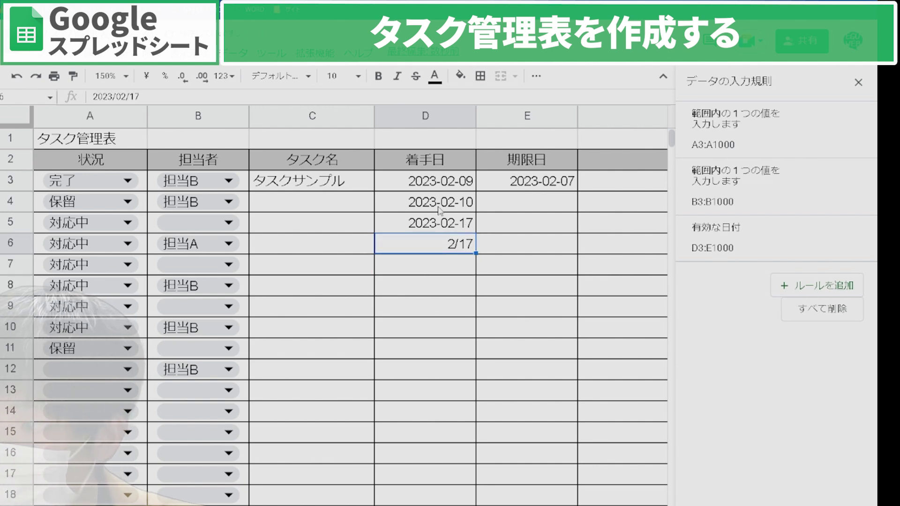
Apply the 日付 number format (2008/09/26 style) to the whole 着手日 and 期限日 columns.
{"action": "left_click", "coordinate": [420, 120]}
{"action": "left_click", "coordinate": [485, 120], "text": "shift"}
{"action": "left_click", "coordinate": [490, 279]}
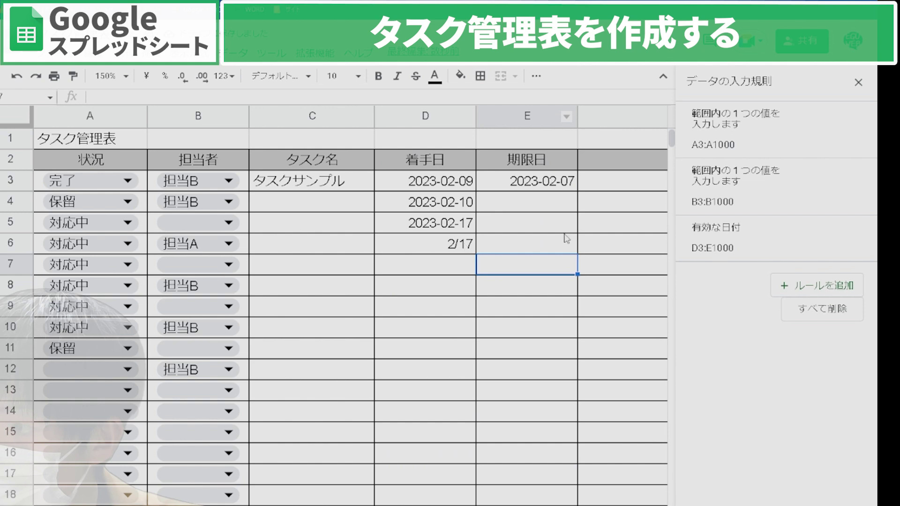
{"action": "left_click", "coordinate": [441, 248]}
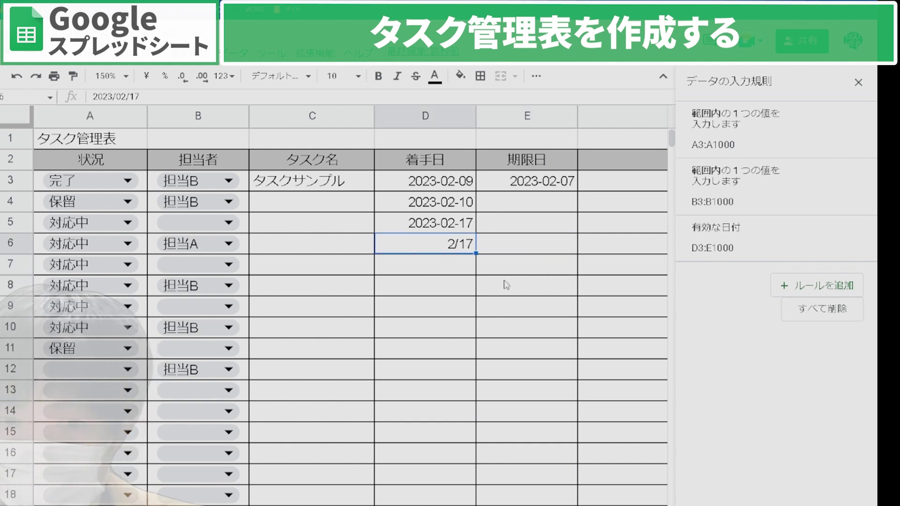
{"action": "left_click", "coordinate": [402, 114]}
{"action": "left_click", "coordinate": [518, 115], "text": "shift"}
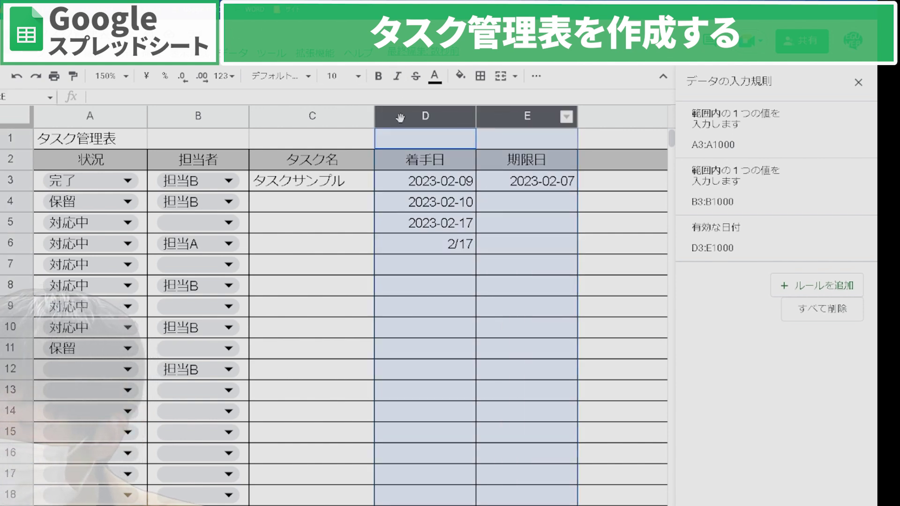
{"action": "left_click", "coordinate": [222, 76]}
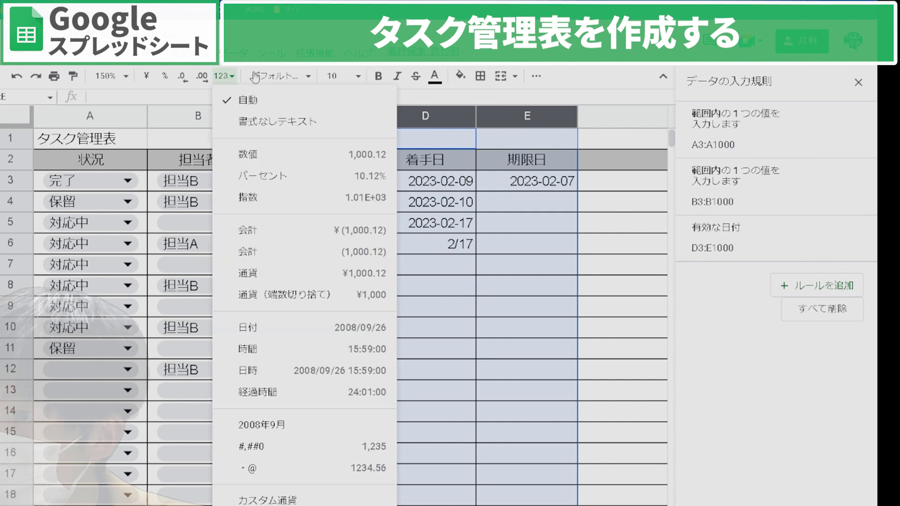
{"action": "left_click", "coordinate": [339, 327]}
Pick the calendar date 2023/02/16 in the 着手日 cell D7.
{"action": "left_click", "coordinate": [438, 263]}
{"action": "double_click", "coordinate": [438, 262]}
{"action": "left_click", "coordinate": [445, 320]}
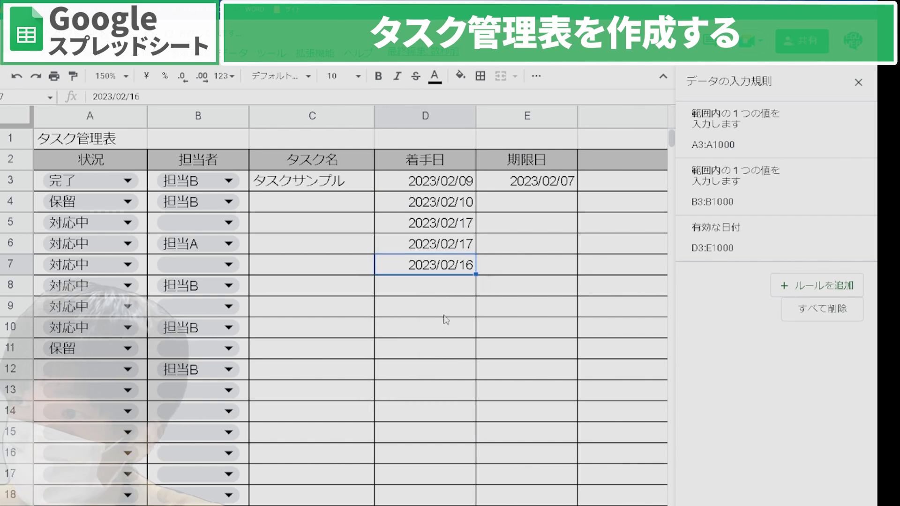
Try to enter the invalid date 2/45 in the 着手日 cell D8.
{"action": "left_click", "coordinate": [450, 294]}
{"action": "type", "text": "2/"}
{"action": "type", "text": "45"}
{"action": "key", "text": "Return"}
Enter 2/1 as the start date in the 着手日 cell D8.
{"action": "key", "text": "Return"}
{"action": "left_click", "coordinate": [450, 294]}
{"action": "type", "text": "2/1"}
{"action": "key", "text": "Return"}
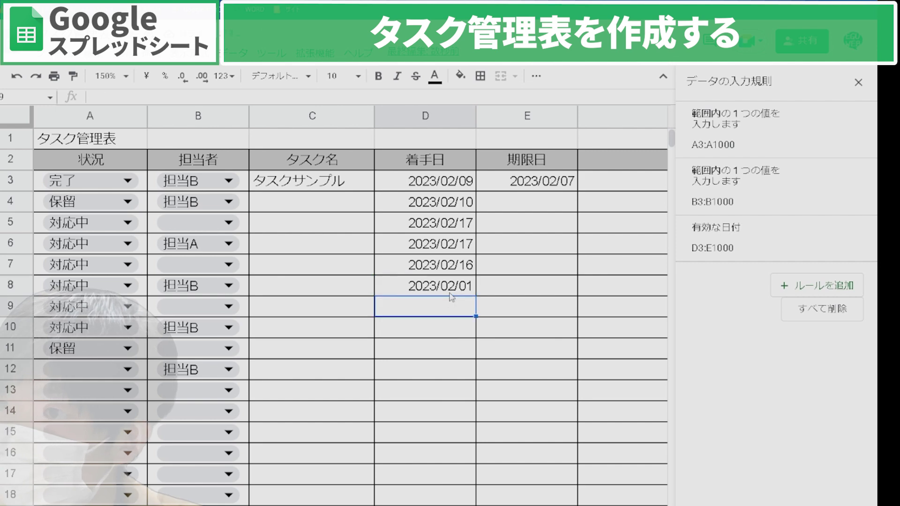
Close the data validation settings and bring the 備考 column of the task table into view.
{"action": "left_click_drag", "start_coordinate": [461, 116], "coordinate": [489, 118]}
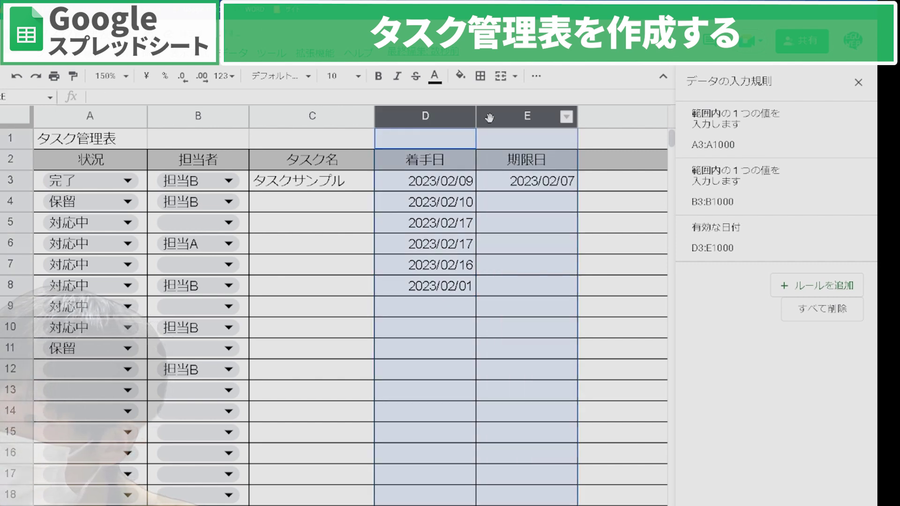
{"action": "left_click", "coordinate": [618, 232]}
{"action": "left_click", "coordinate": [858, 83]}
{"action": "left_click", "coordinate": [697, 206]}
{"action": "scroll", "coordinate": [663, 245], "scroll_direction": "down", "scroll_amount": 3}
{"action": "scroll", "coordinate": [662, 245], "scroll_direction": "up", "scroll_amount": 3}
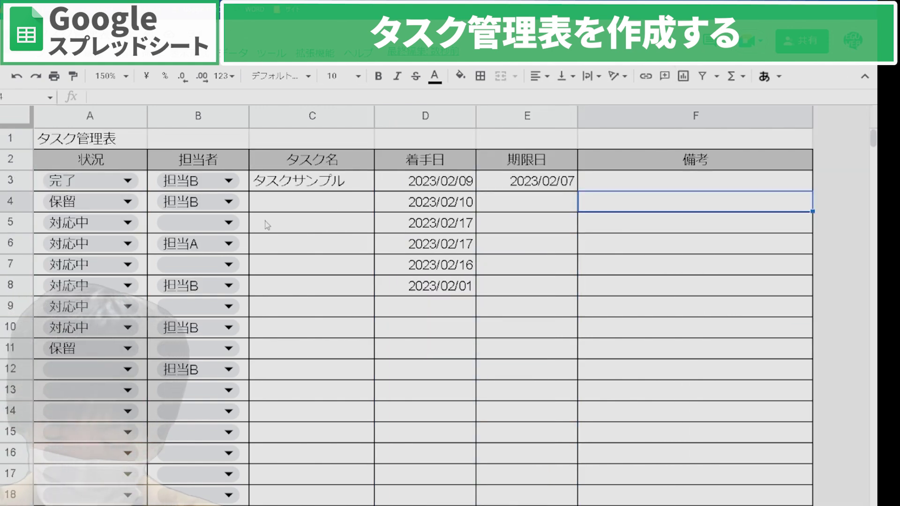
Assign 担当B in cells B5 and B7 of the 担当者 column.
{"action": "left_click", "coordinate": [197, 223]}
{"action": "left_click", "coordinate": [228, 222]}
{"action": "left_click", "coordinate": [220, 263]}
{"action": "left_click", "coordinate": [309, 247]}
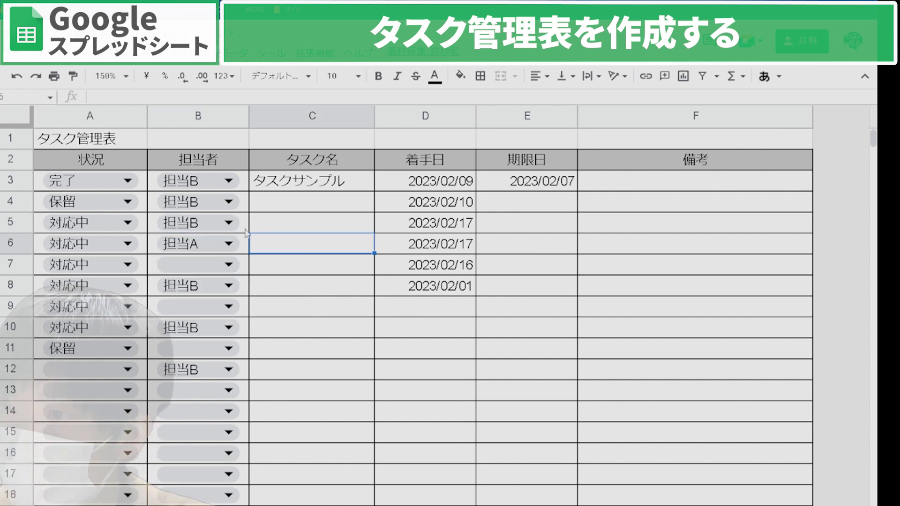
{"action": "left_click", "coordinate": [197, 265]}
{"action": "left_click", "coordinate": [228, 265]}
{"action": "left_click", "coordinate": [220, 305]}
{"action": "scroll", "coordinate": [315, 261], "scroll_direction": "down", "scroll_amount": 6}
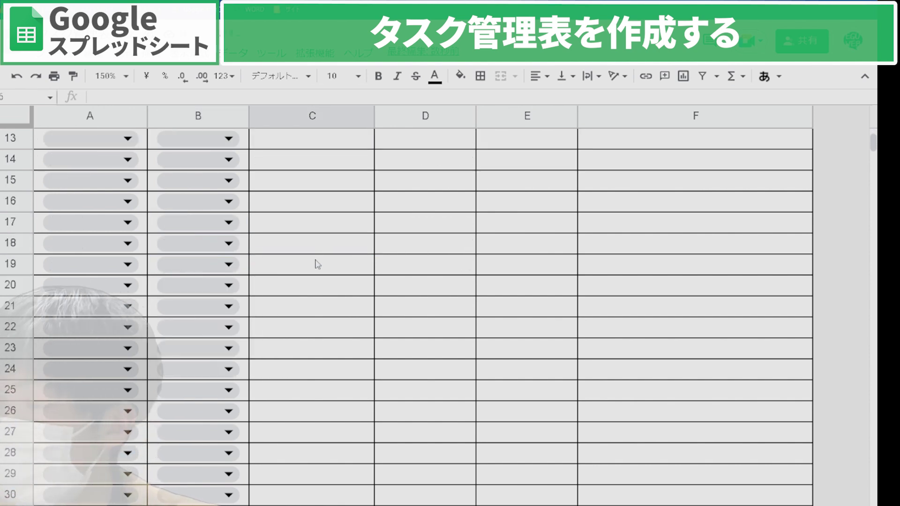
{"action": "scroll", "coordinate": [315, 261], "scroll_direction": "up", "scroll_amount": 6}
{"action": "left_click", "coordinate": [313, 251]}
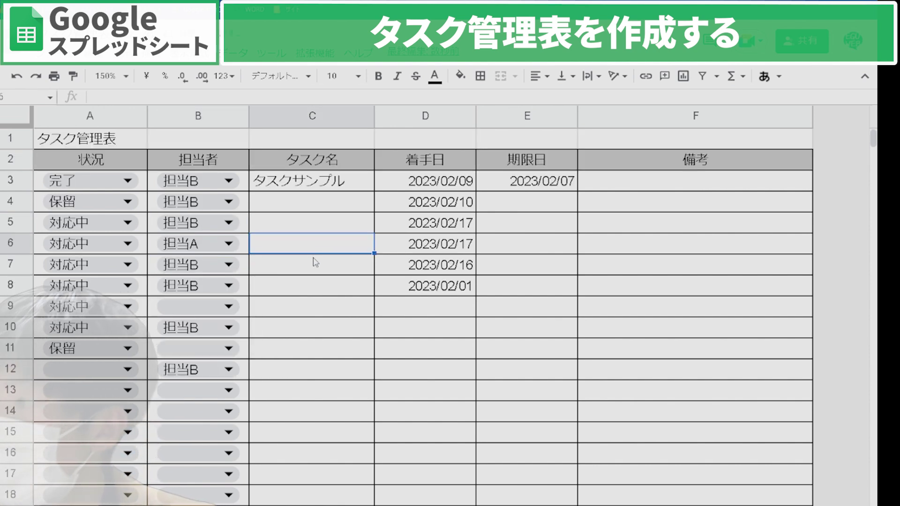
Freeze the first two rows of the sheet so the title and header row stay in view over the task list.
{"action": "left_click", "coordinate": [29, 158]}
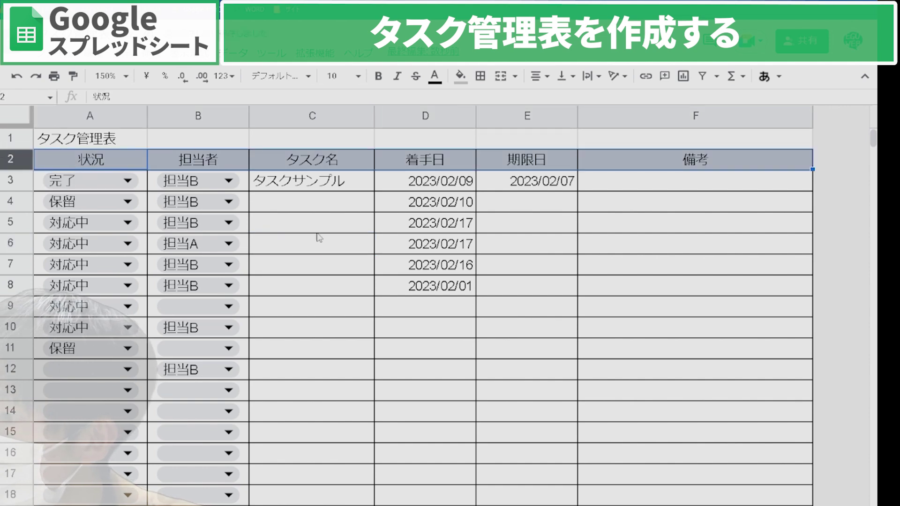
{"action": "left_click", "coordinate": [267, 245]}
{"action": "left_click", "coordinate": [35, 160]}
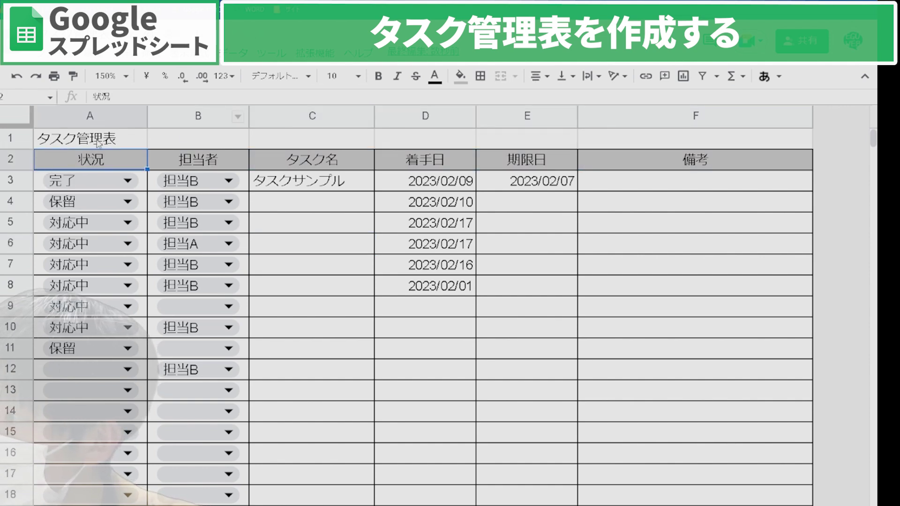
{"action": "left_click", "coordinate": [122, 53]}
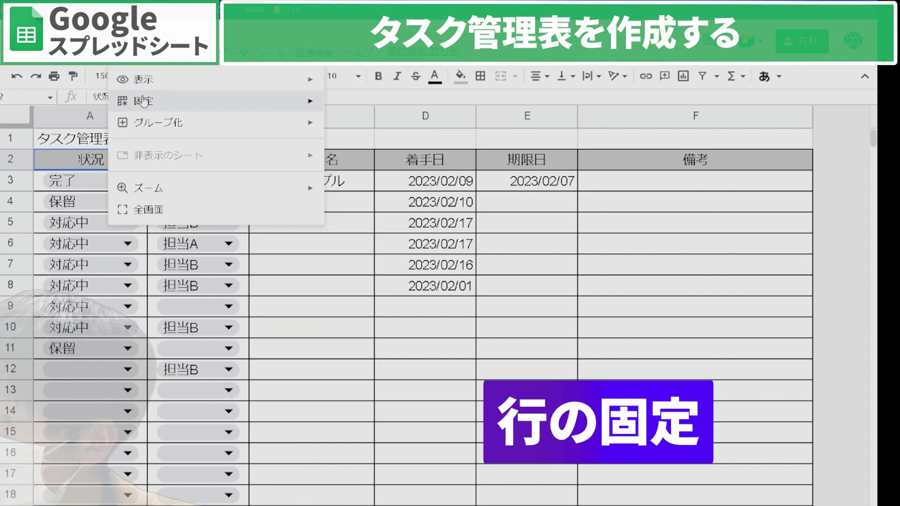
{"action": "mouse_move", "coordinate": [210, 111]}
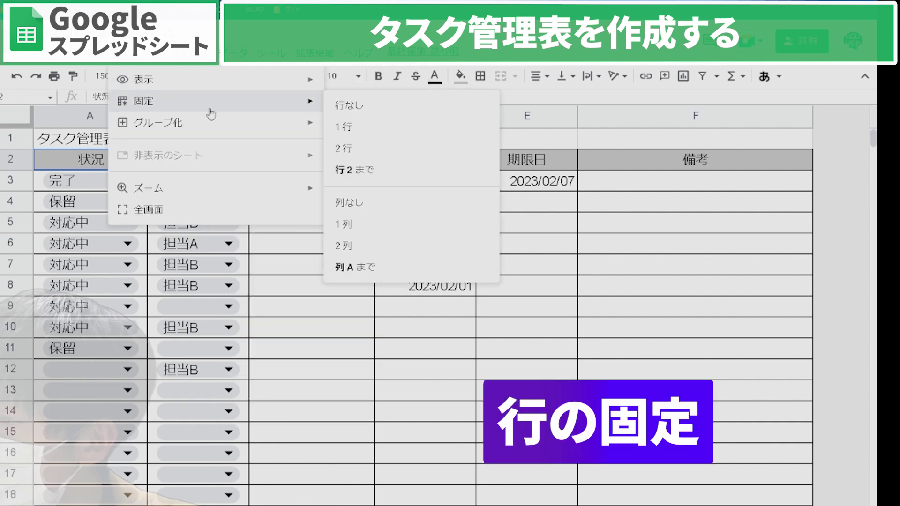
{"action": "left_click", "coordinate": [360, 155]}
{"action": "scroll", "coordinate": [437, 262], "scroll_direction": "down", "scroll_amount": 5}
{"action": "scroll", "coordinate": [437, 263], "scroll_direction": "up", "scroll_amount": 5}
{"action": "scroll", "coordinate": [439, 271], "scroll_direction": "down", "scroll_amount": 20}
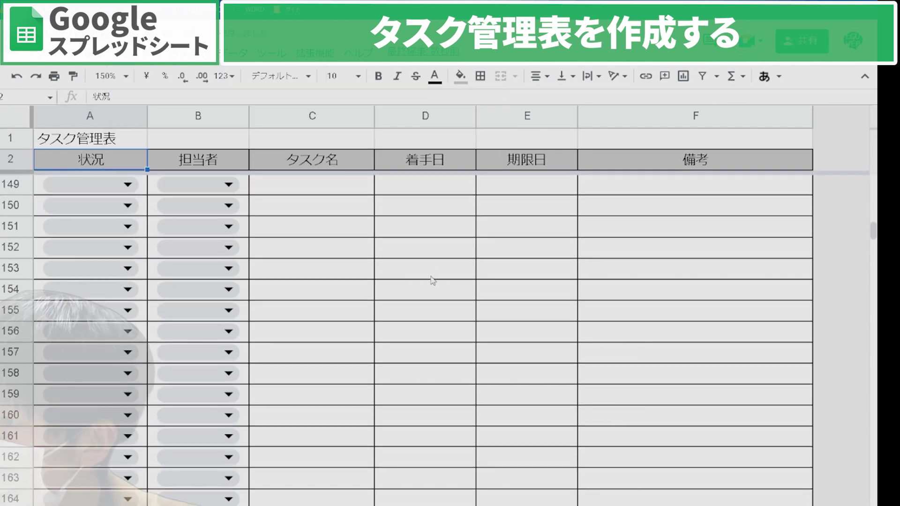
{"action": "scroll", "coordinate": [436, 275], "scroll_direction": "up", "scroll_amount": 20}
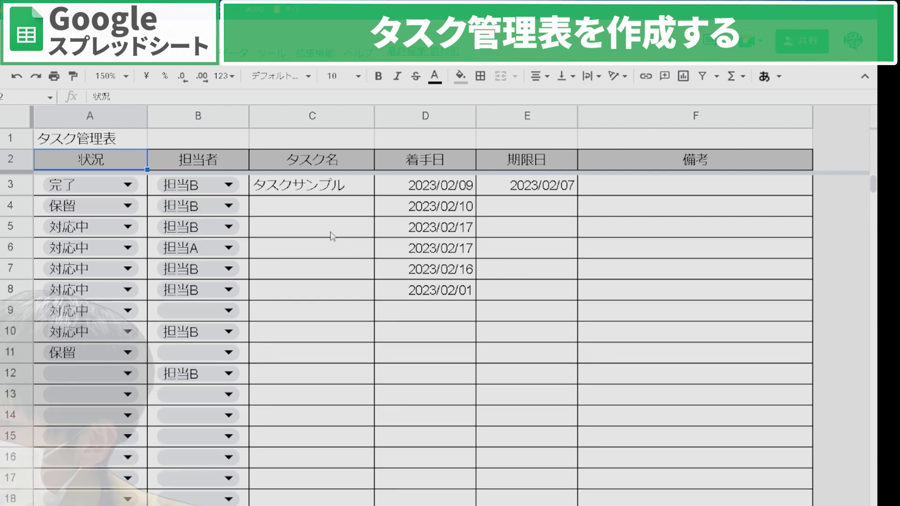
Set the status in cell A5 of the 状況 column to 未着手.
{"action": "left_click", "coordinate": [220, 206]}
{"action": "left_click", "coordinate": [220, 206]}
{"action": "left_click", "coordinate": [113, 227]}
{"action": "left_click", "coordinate": [113, 226]}
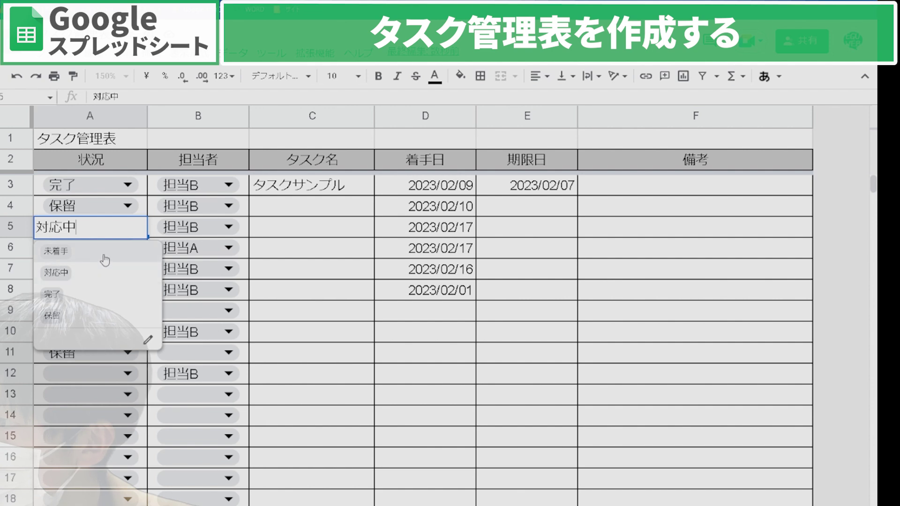
{"action": "left_click", "coordinate": [103, 252]}
{"action": "left_click", "coordinate": [312, 268]}
Change the status in cell A5 of the 状況 column back to 対応中.
{"action": "left_click", "coordinate": [113, 247]}
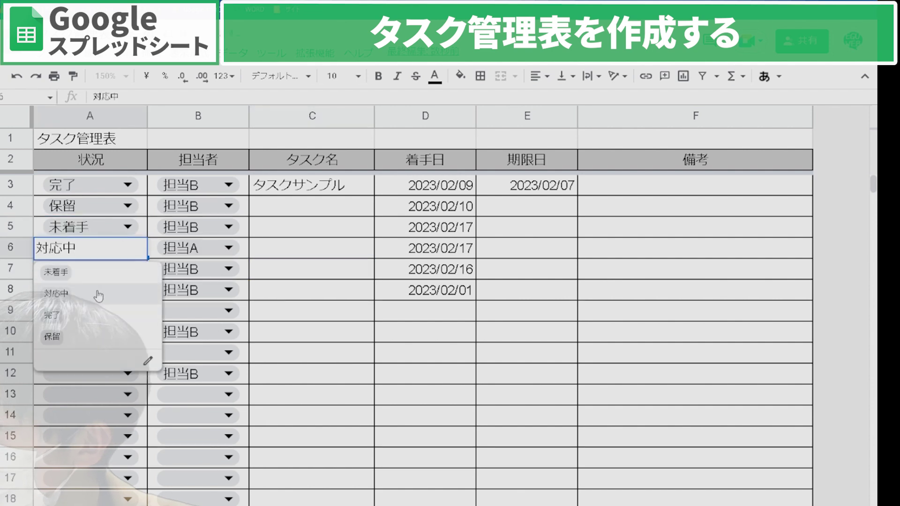
{"action": "left_click", "coordinate": [85, 214]}
{"action": "double_click", "coordinate": [86, 228]}
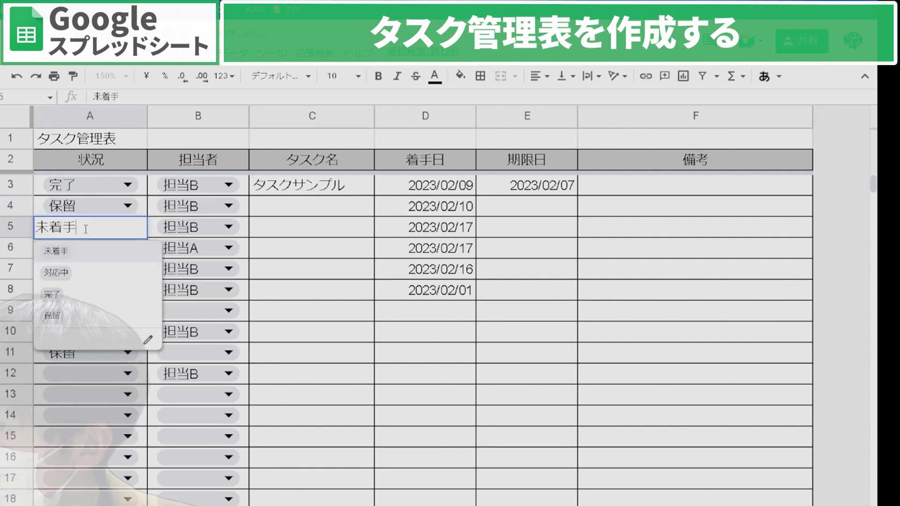
{"action": "left_click", "coordinate": [88, 272]}
Assign 担当B in cell B6 of the 担当者 column and choose 担当B again in B5.
{"action": "double_click", "coordinate": [201, 248]}
{"action": "left_click", "coordinate": [187, 292]}
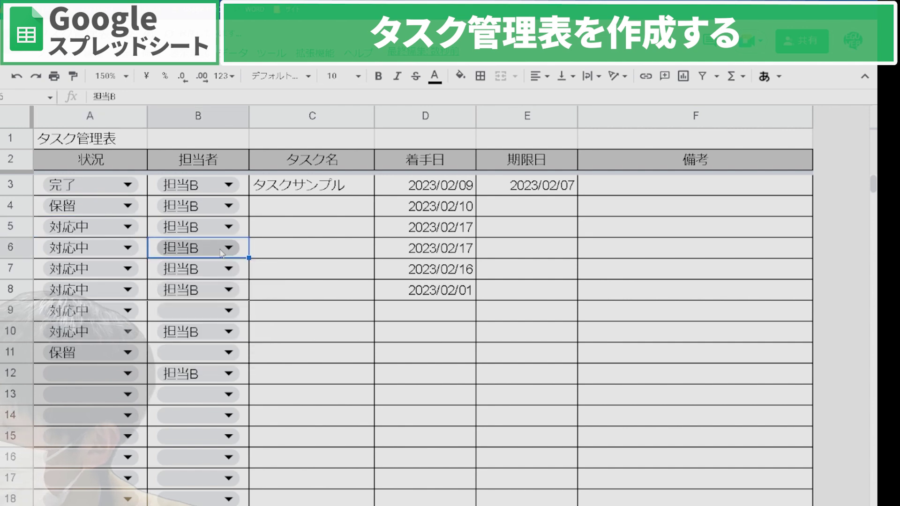
{"action": "double_click", "coordinate": [208, 227]}
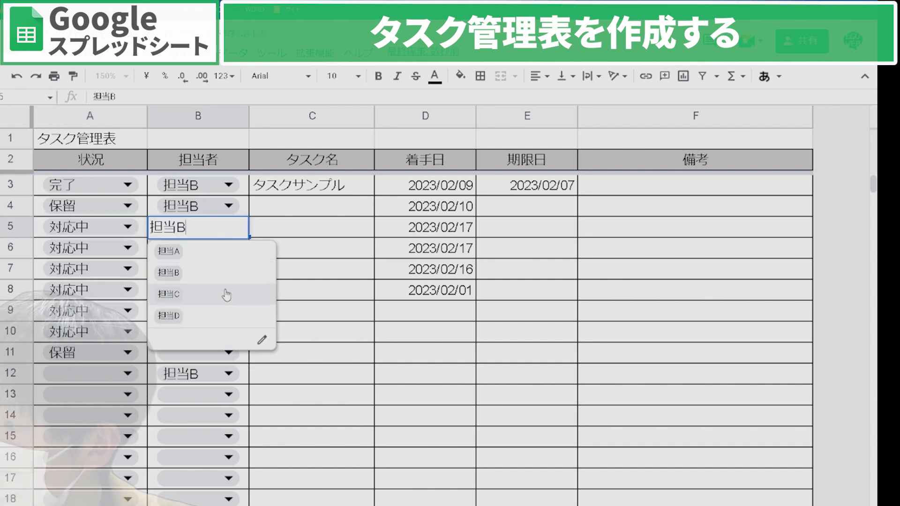
{"action": "left_click", "coordinate": [242, 273]}
{"action": "left_click", "coordinate": [379, 274]}
Select the whole header row 2 of the task table.
{"action": "scroll", "coordinate": [264, 284], "scroll_direction": "down", "scroll_amount": 5}
{"action": "scroll", "coordinate": [266, 289], "scroll_direction": "up", "scroll_amount": 2}
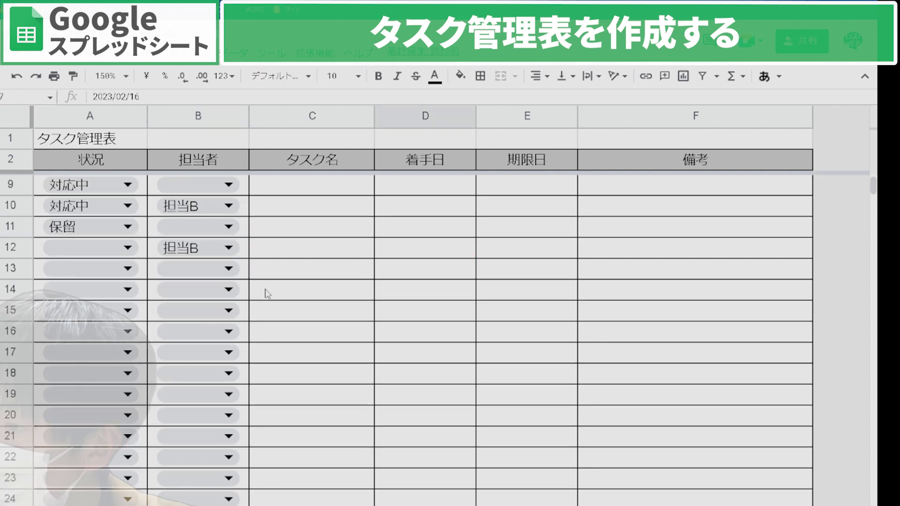
{"action": "scroll", "coordinate": [267, 290], "scroll_direction": "up", "scroll_amount": 4}
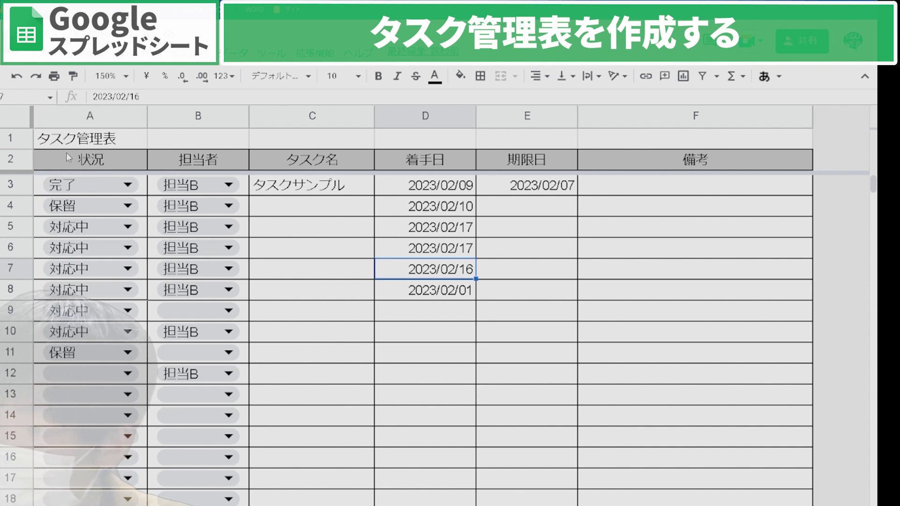
{"action": "left_click", "coordinate": [17, 160]}
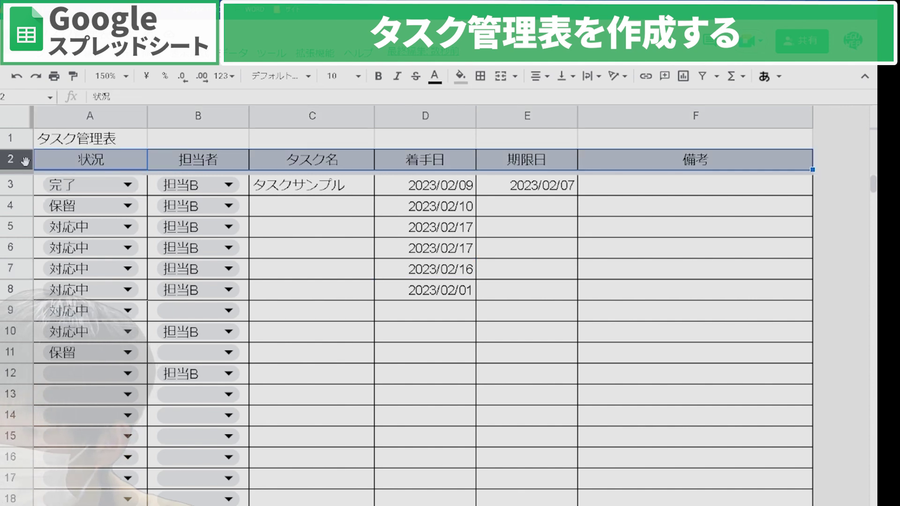